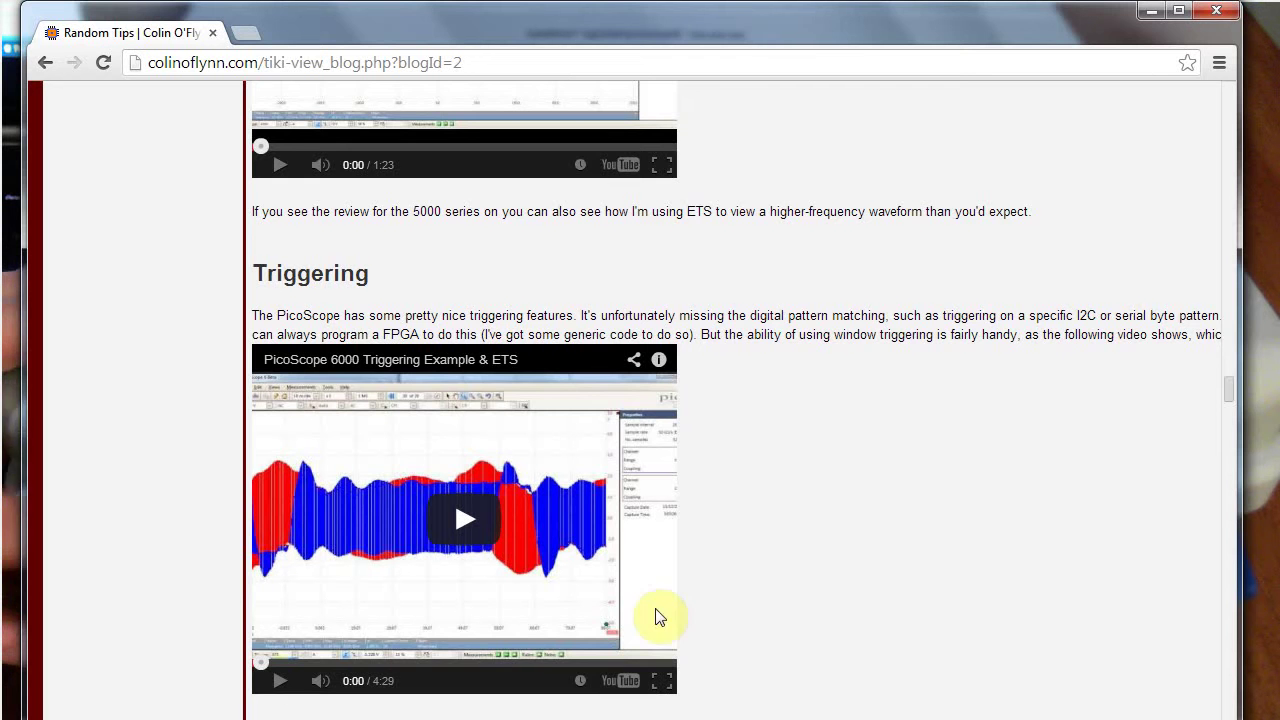
Scroll down the PicoScope 6000 review to its Closing Remarks Pros, Notes and Cons lists
scroll(1230, 380, up, 12)
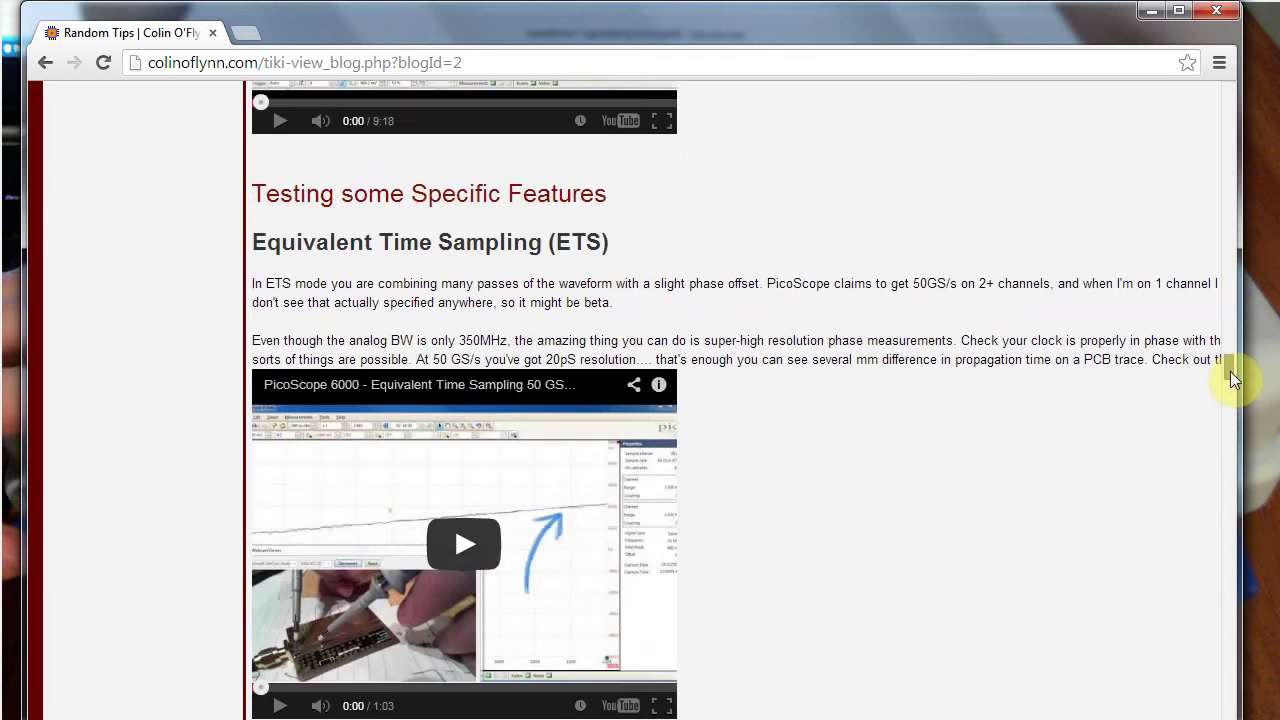
drag(1230, 368, 1262, 556)
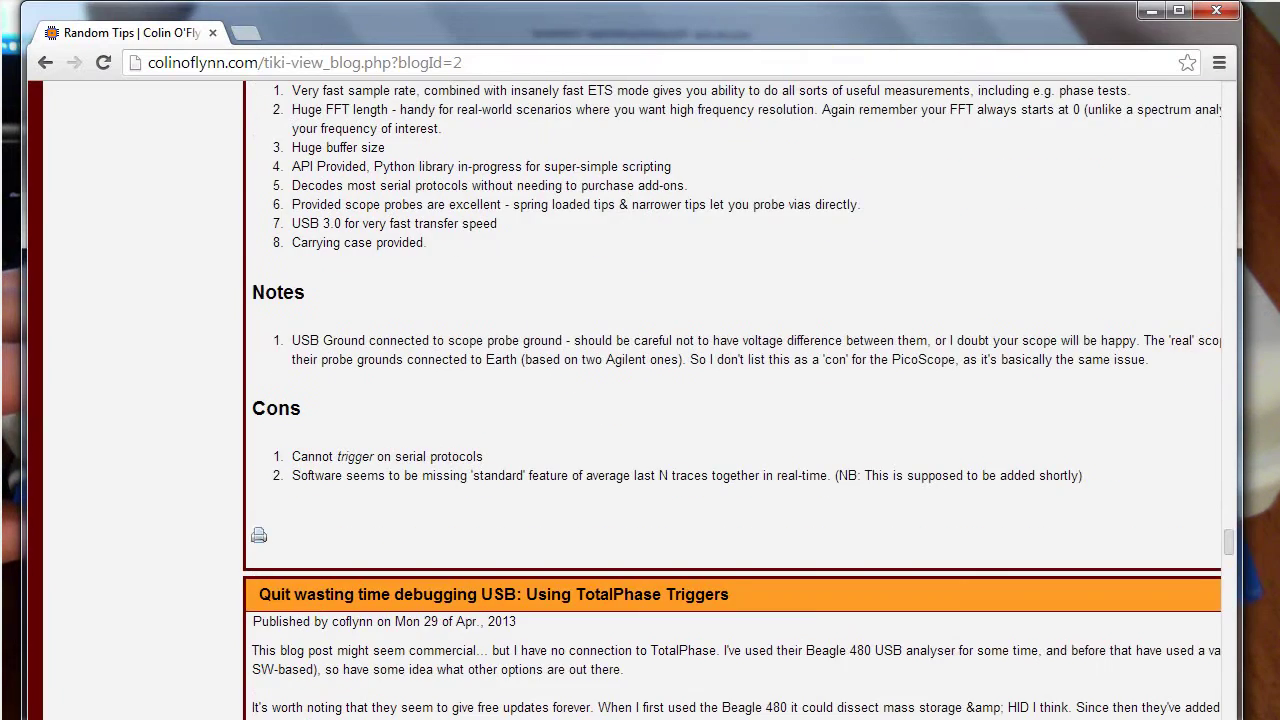
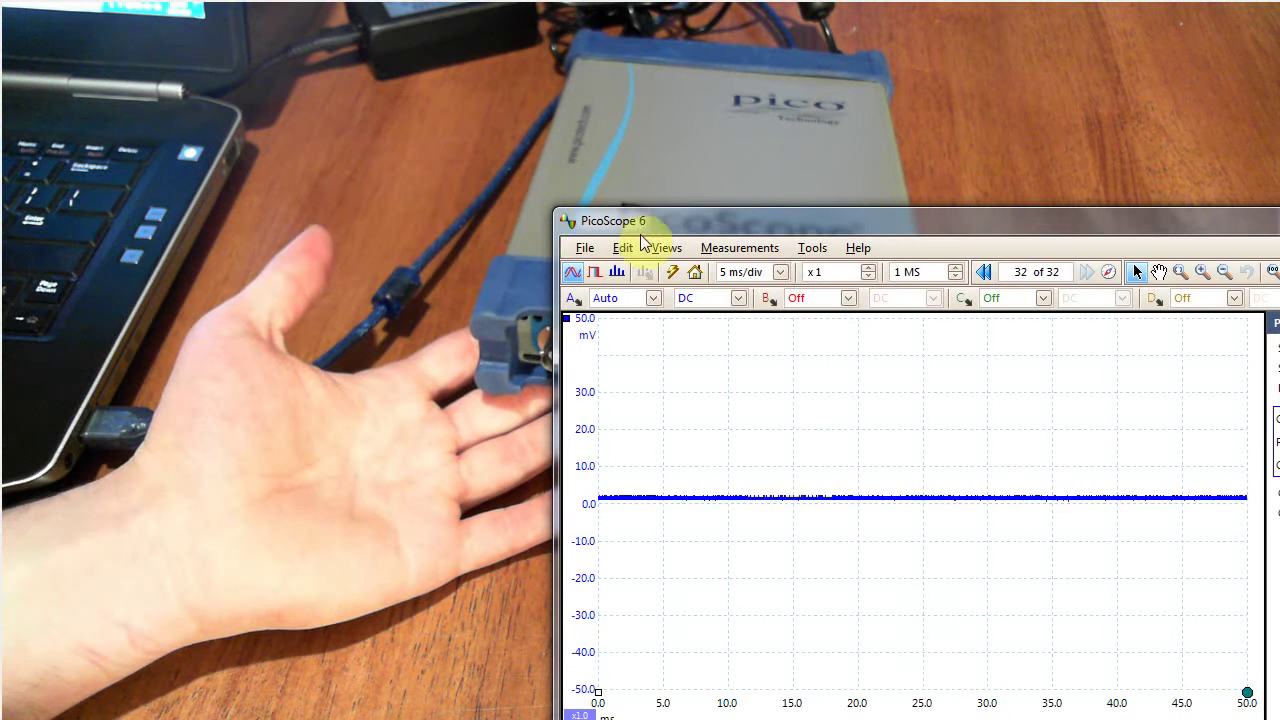
Move the PicoScope window to the top-left and resize it to fill the whole screen
drag(645, 224, 514, 484)
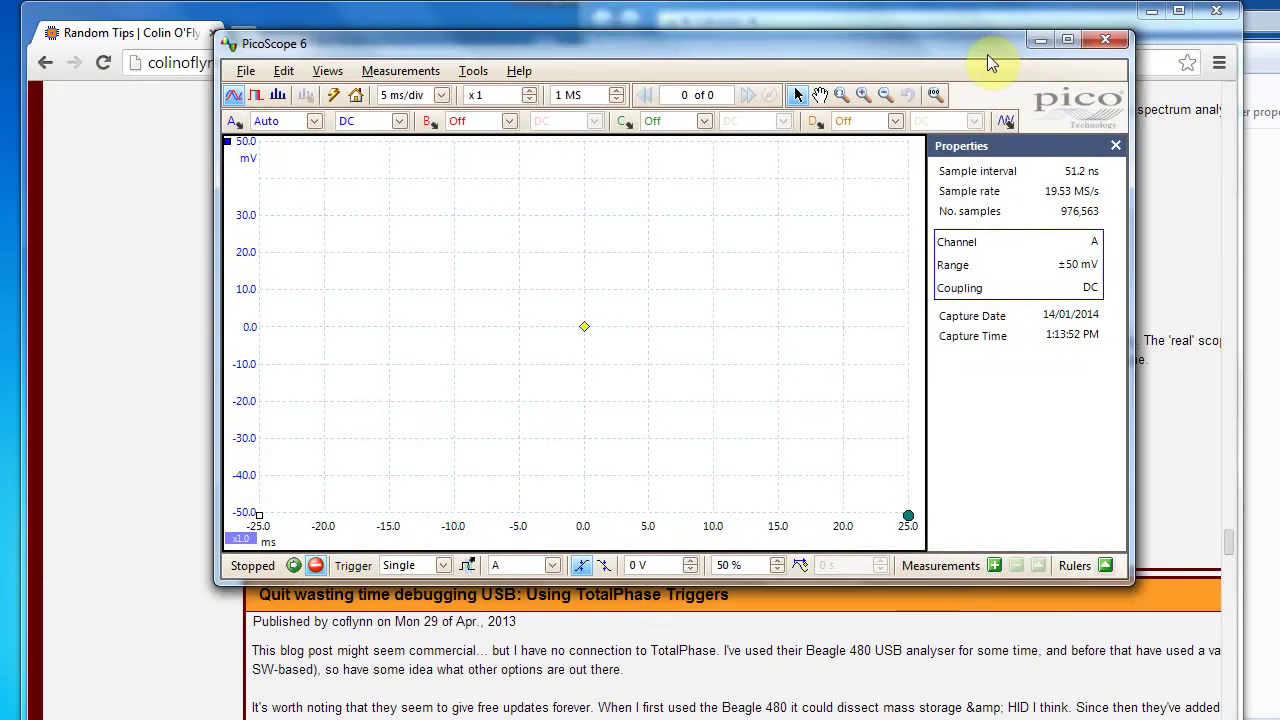
drag(980, 55, 763, 29)
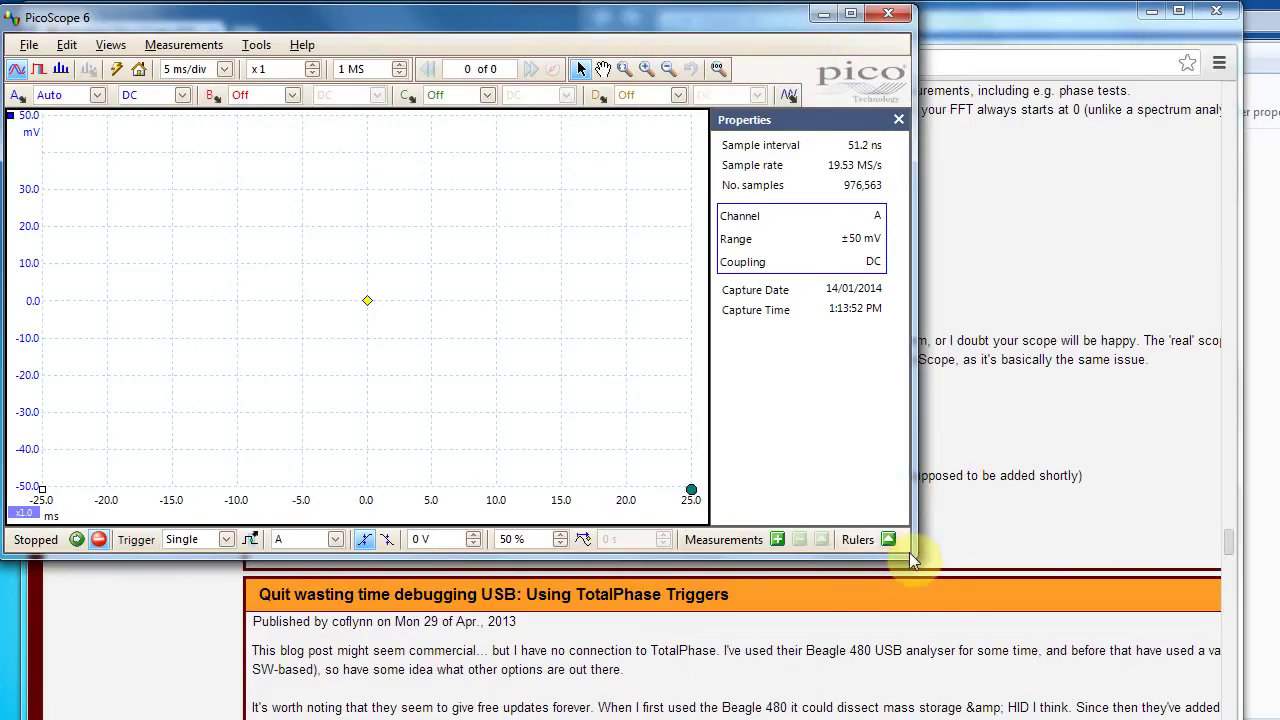
drag(909, 553, 1267, 707)
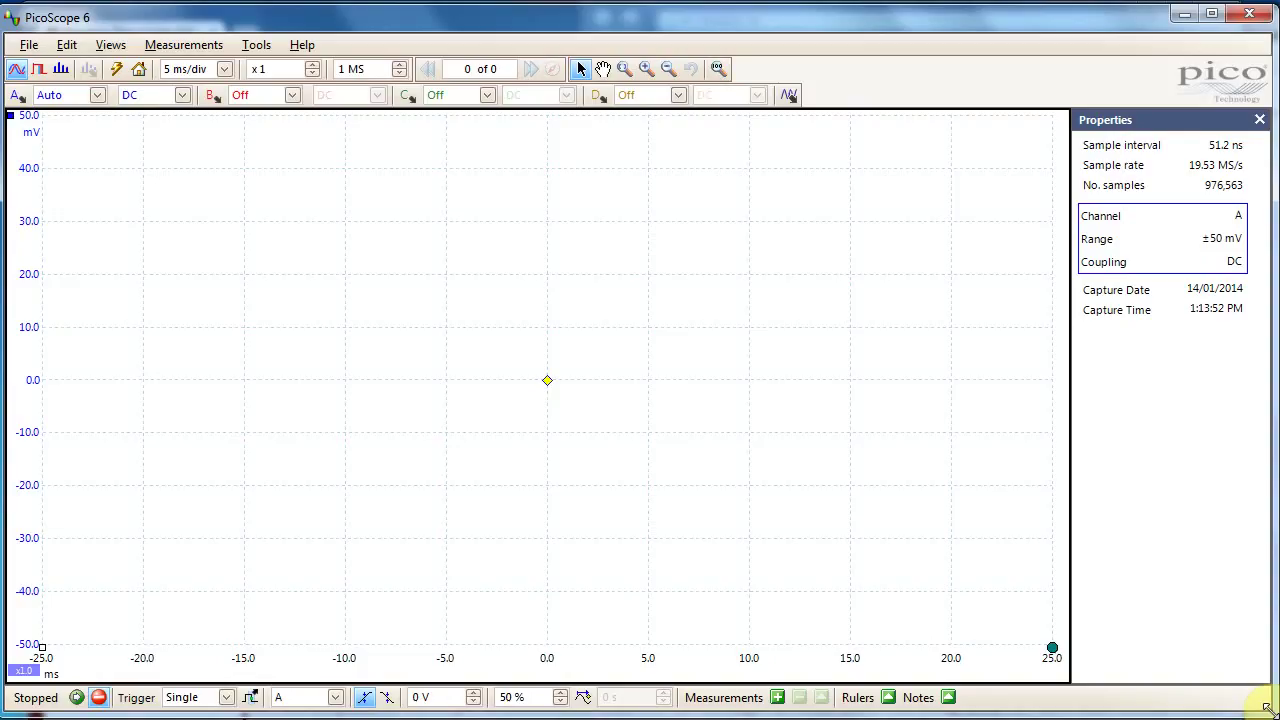
Set the trigger mode to None and start a live capture of channel A
click(190, 697)
click(190, 712)
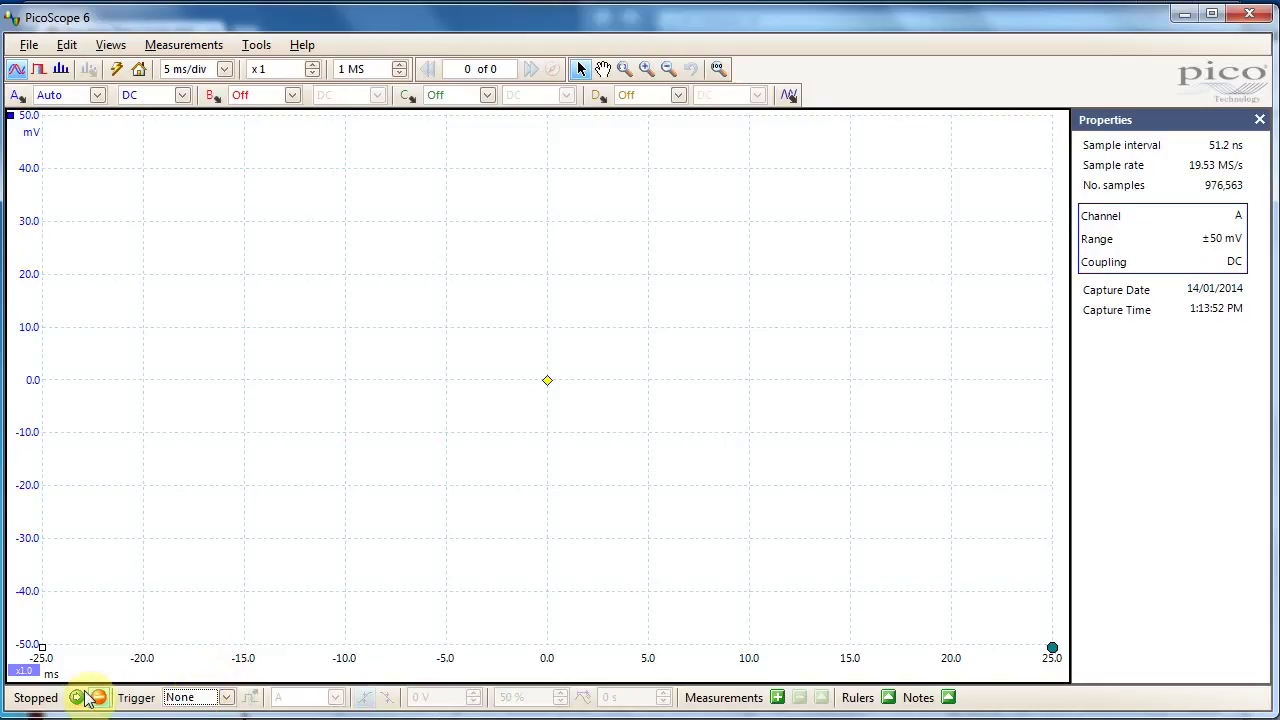
click(80, 697)
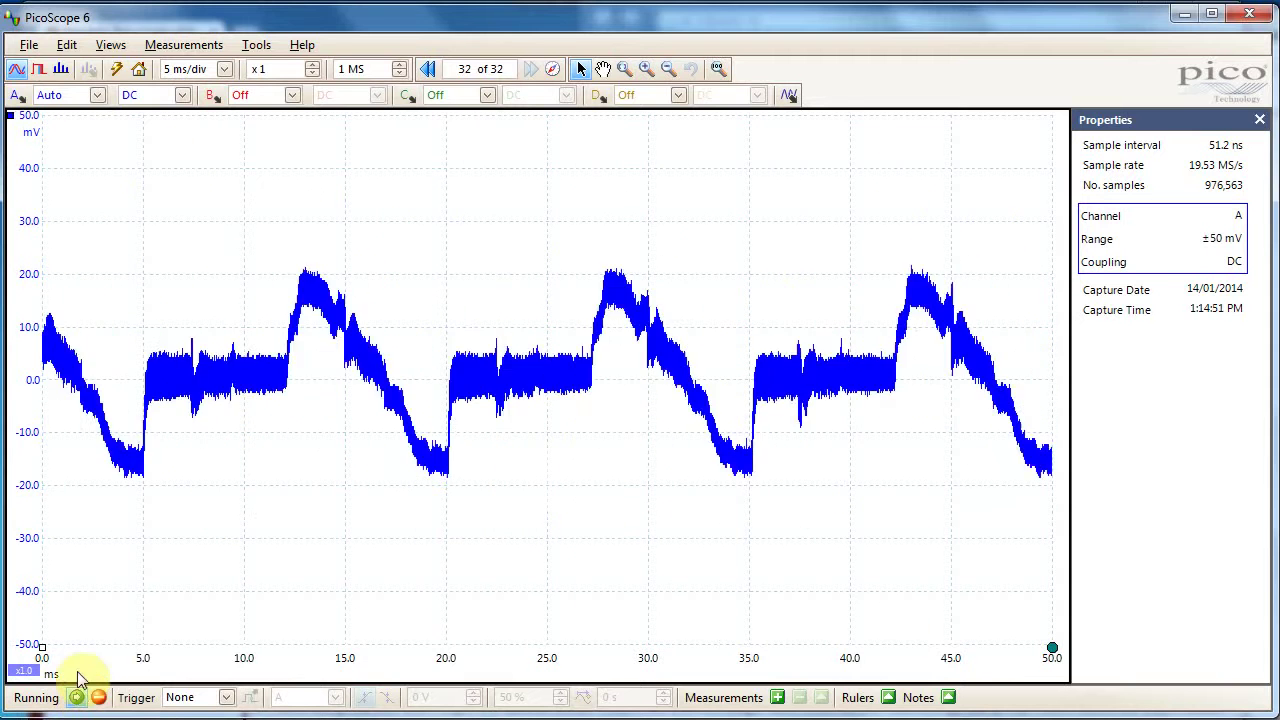
Switch the signal generator on with Square kept, and bring up the Arbitrary waveform editor
click(789, 95)
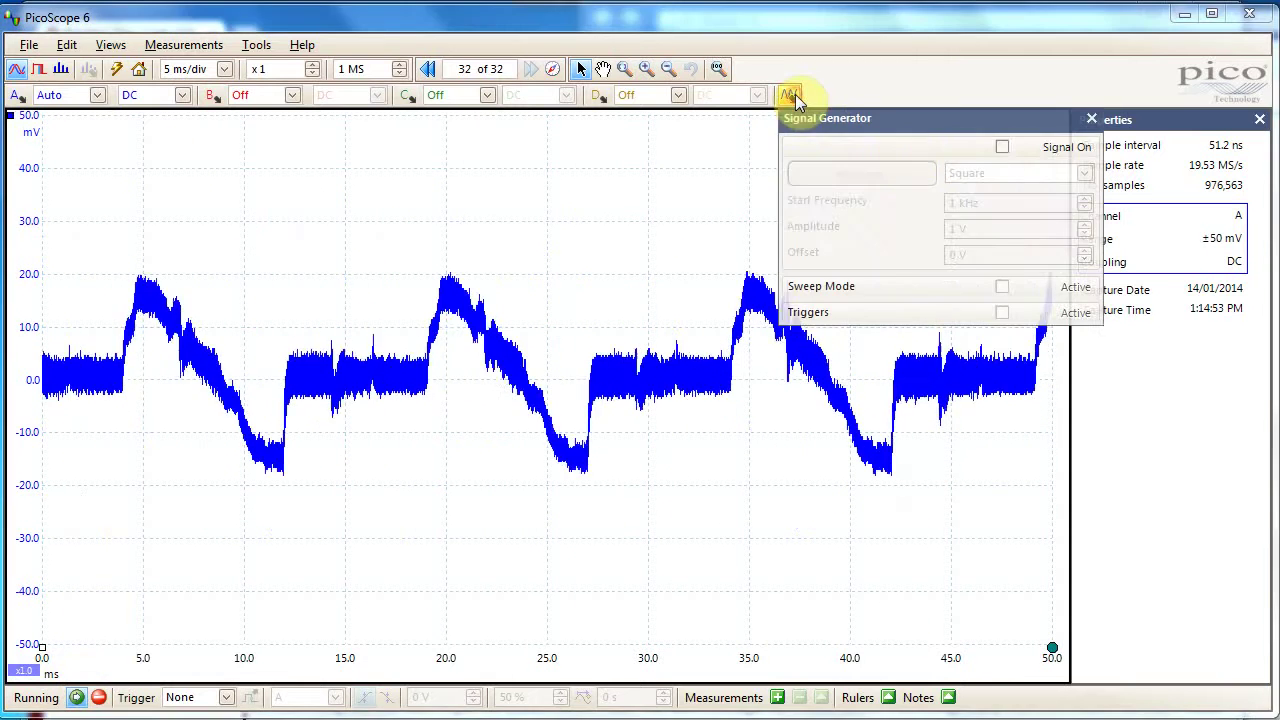
click(1001, 148)
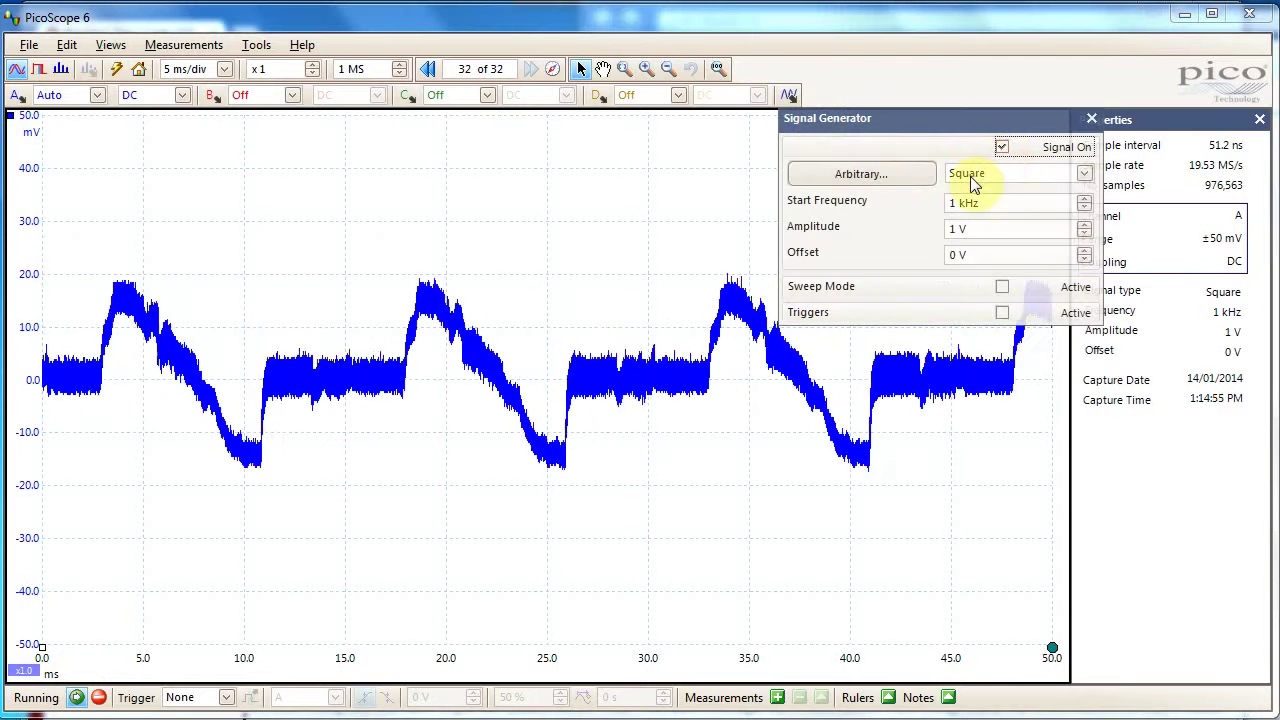
click(966, 173)
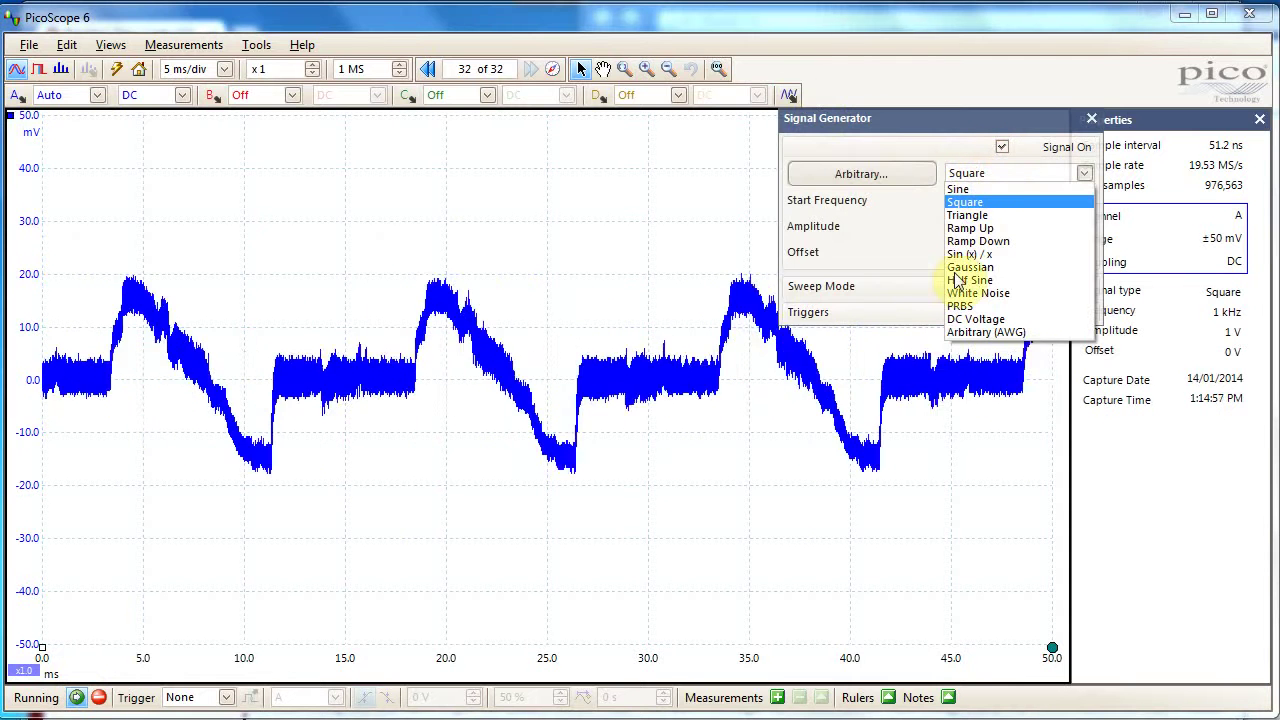
click(957, 147)
click(914, 174)
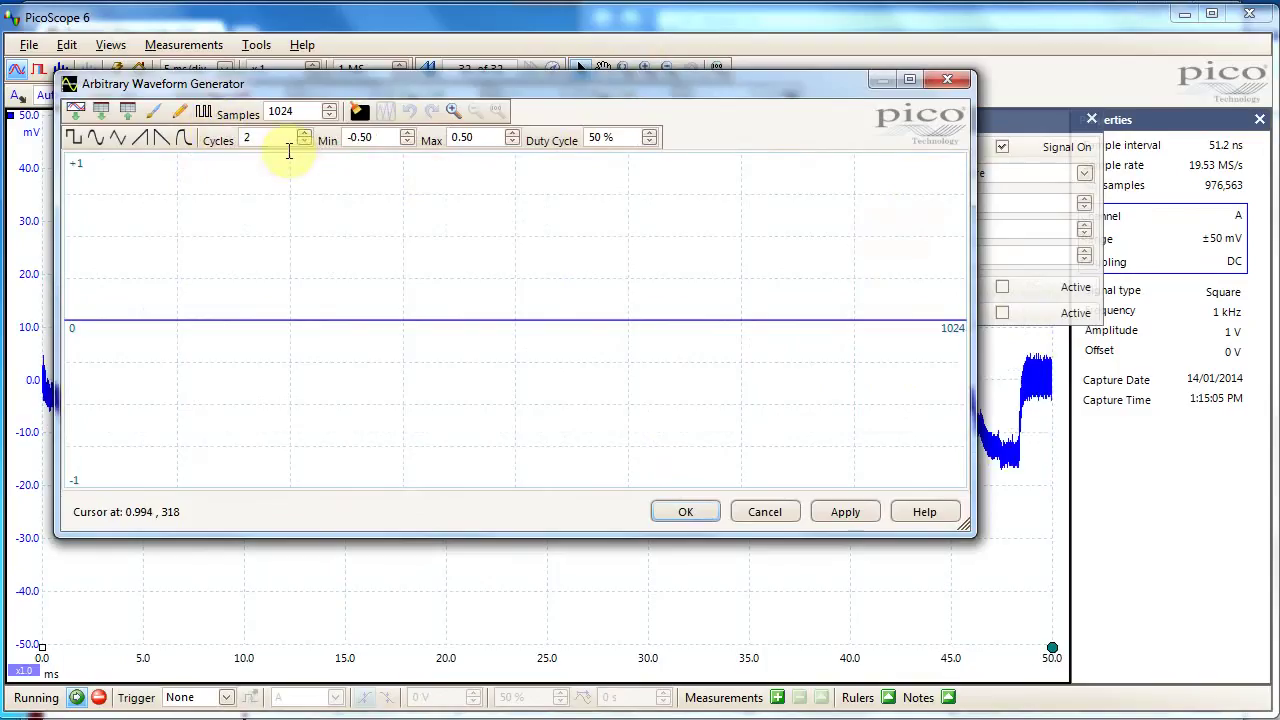
Import channel samples, abandon a binary stream, and cancel the AWG editor without applying changes
click(76, 108)
click(690, 191)
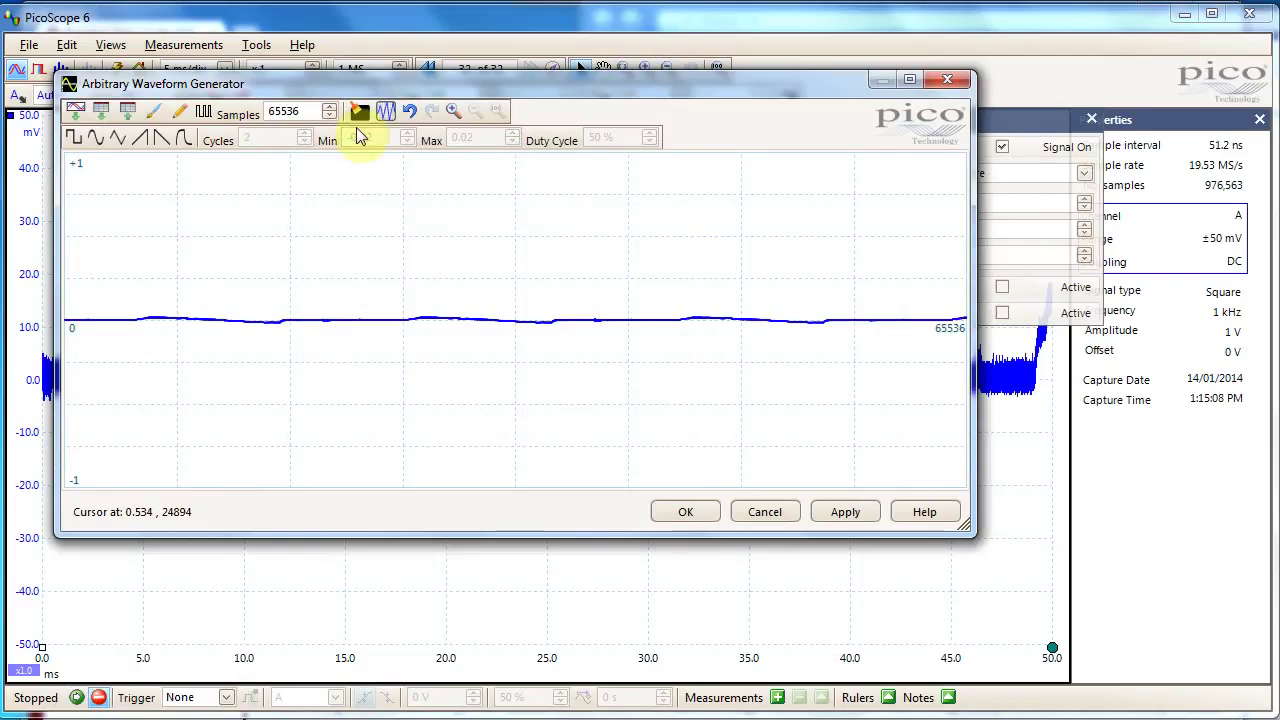
click(203, 111)
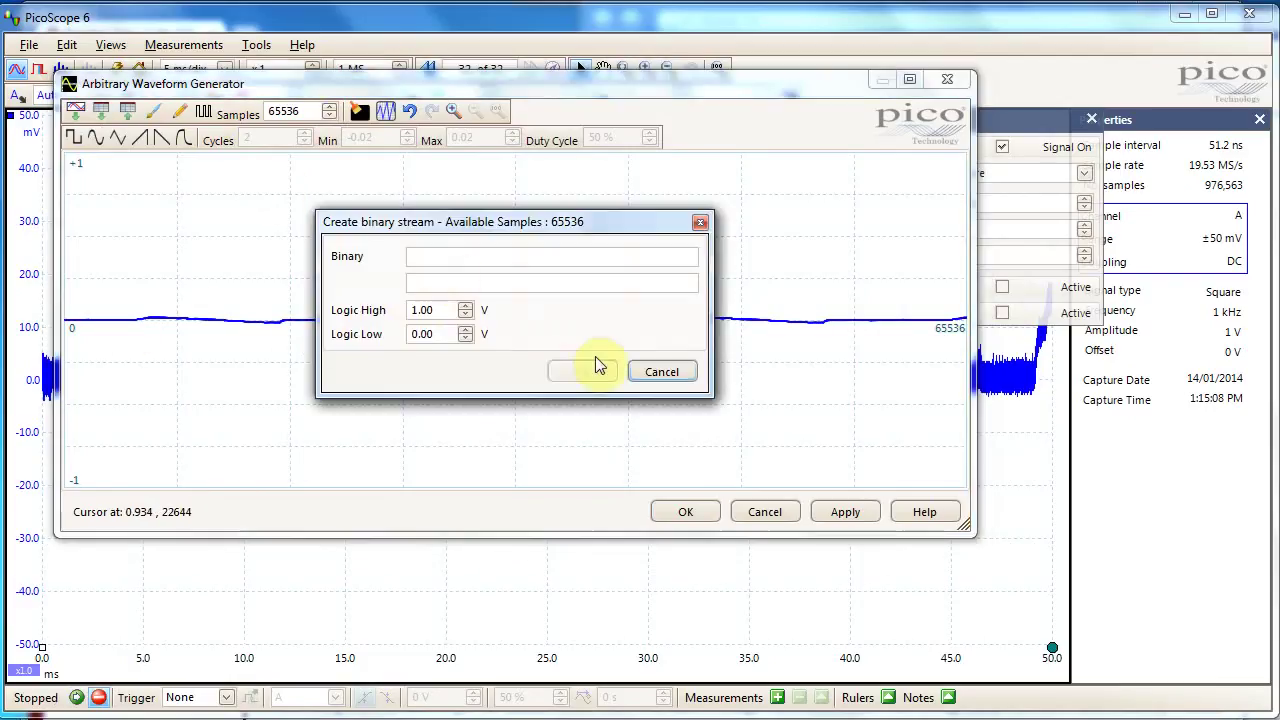
click(655, 374)
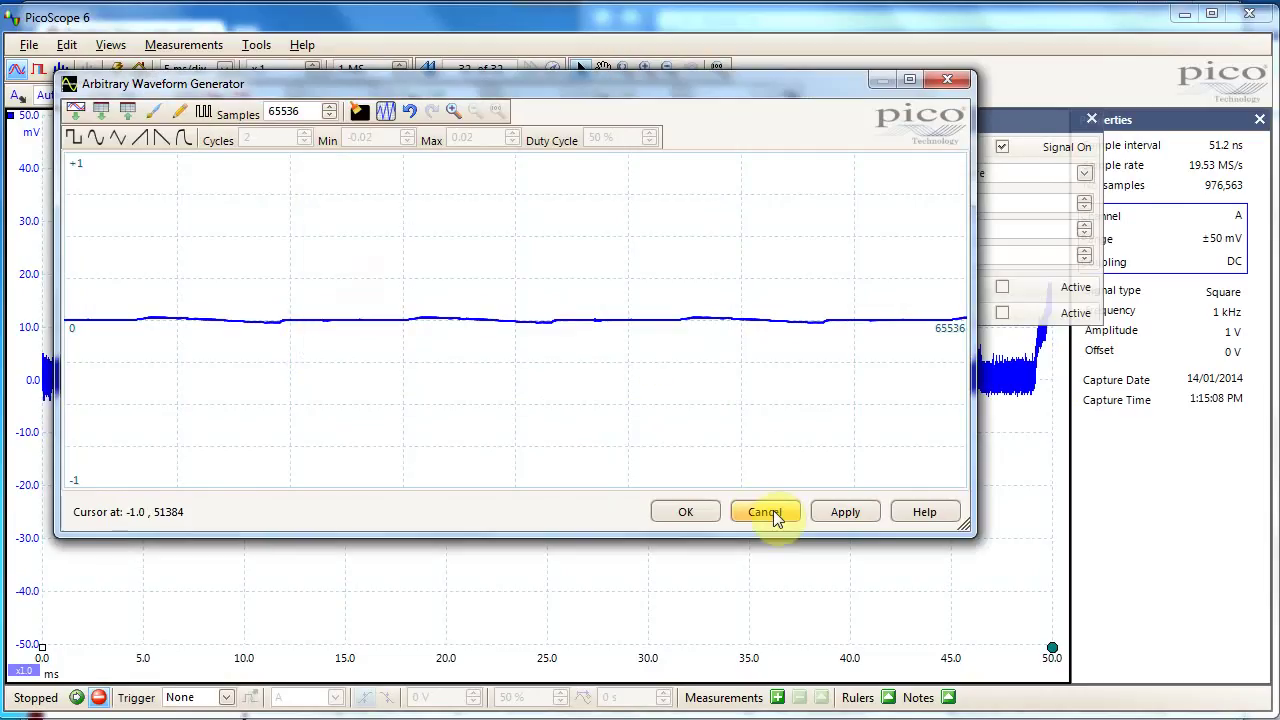
click(765, 512)
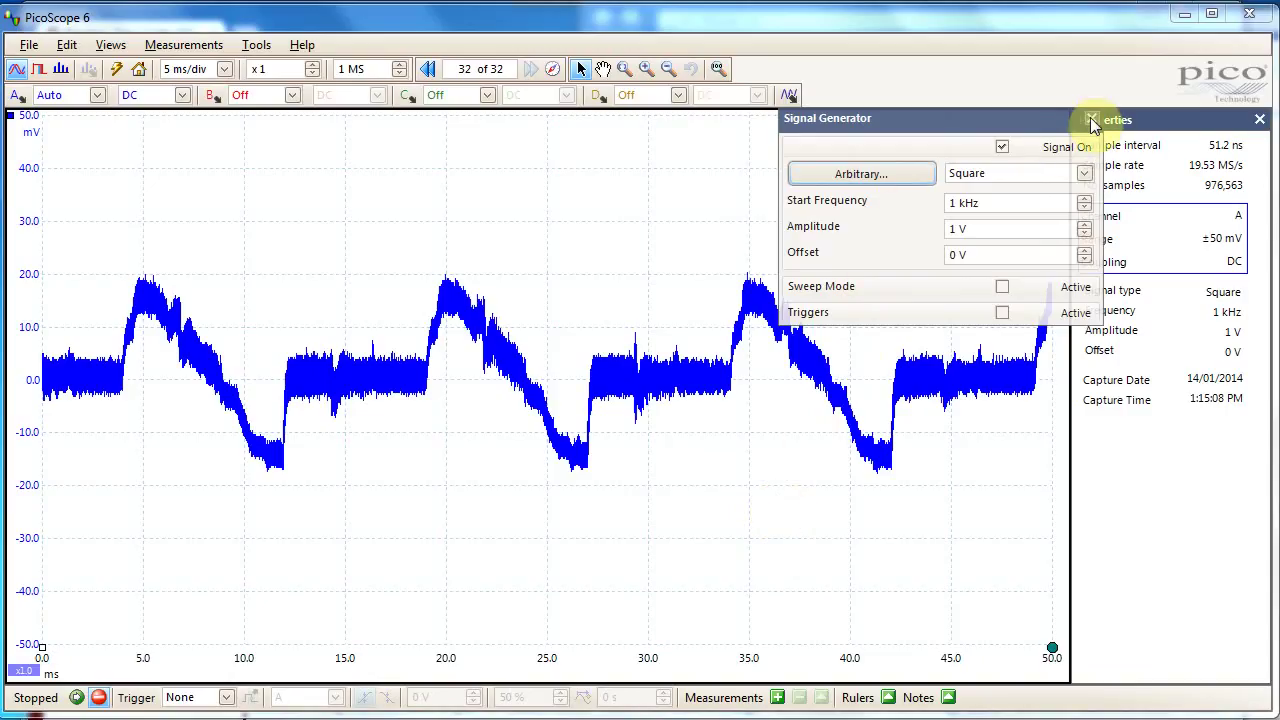
Change the generator waveform to a 1 kHz sine and restart live capture
click(1049, 172)
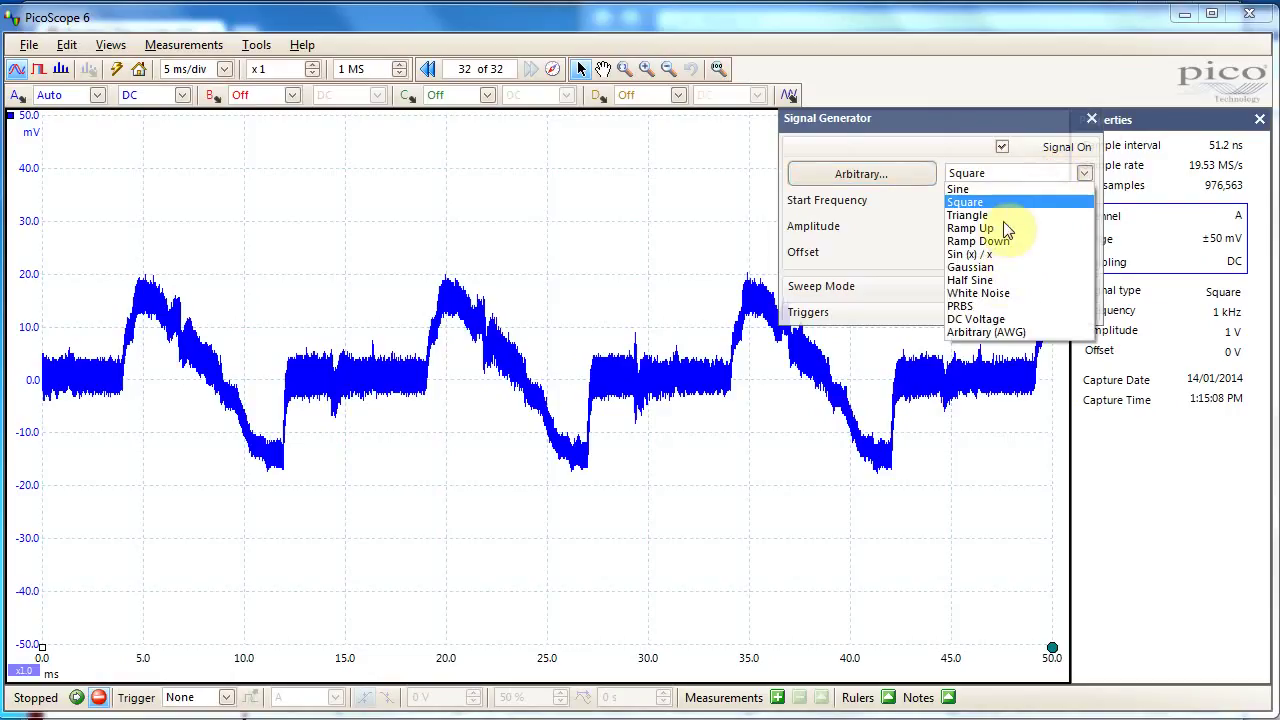
click(980, 190)
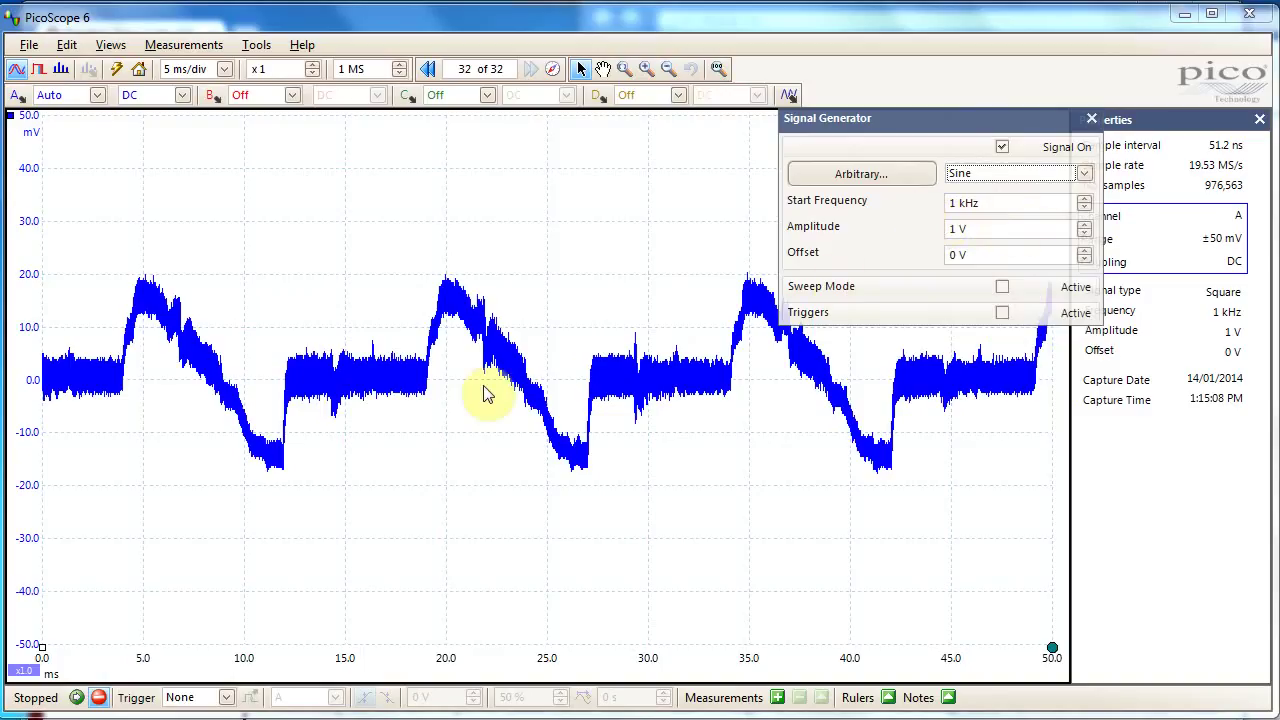
click(77, 699)
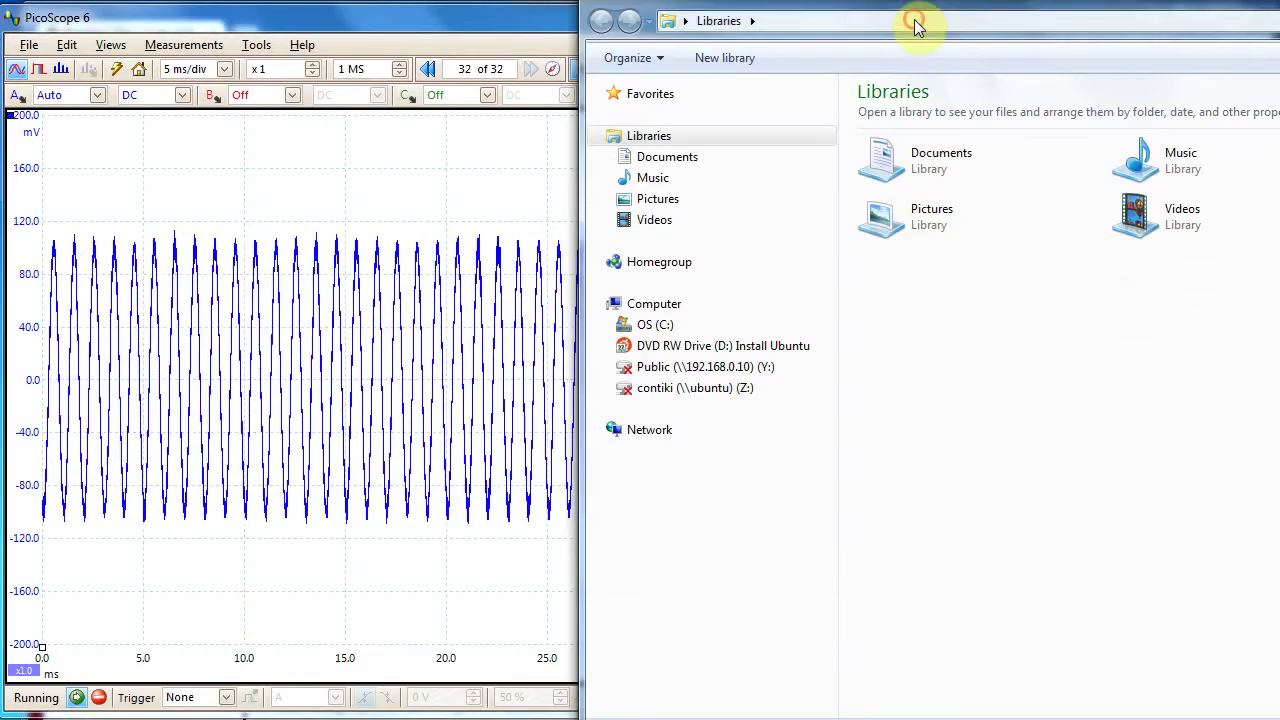
Launch WebcamViewer from its pasted program path and close the file browser
click(916, 26)
text(C:\Program Files (x86)\WebcamViewer\WebcamViewer.exe)
key(Return)
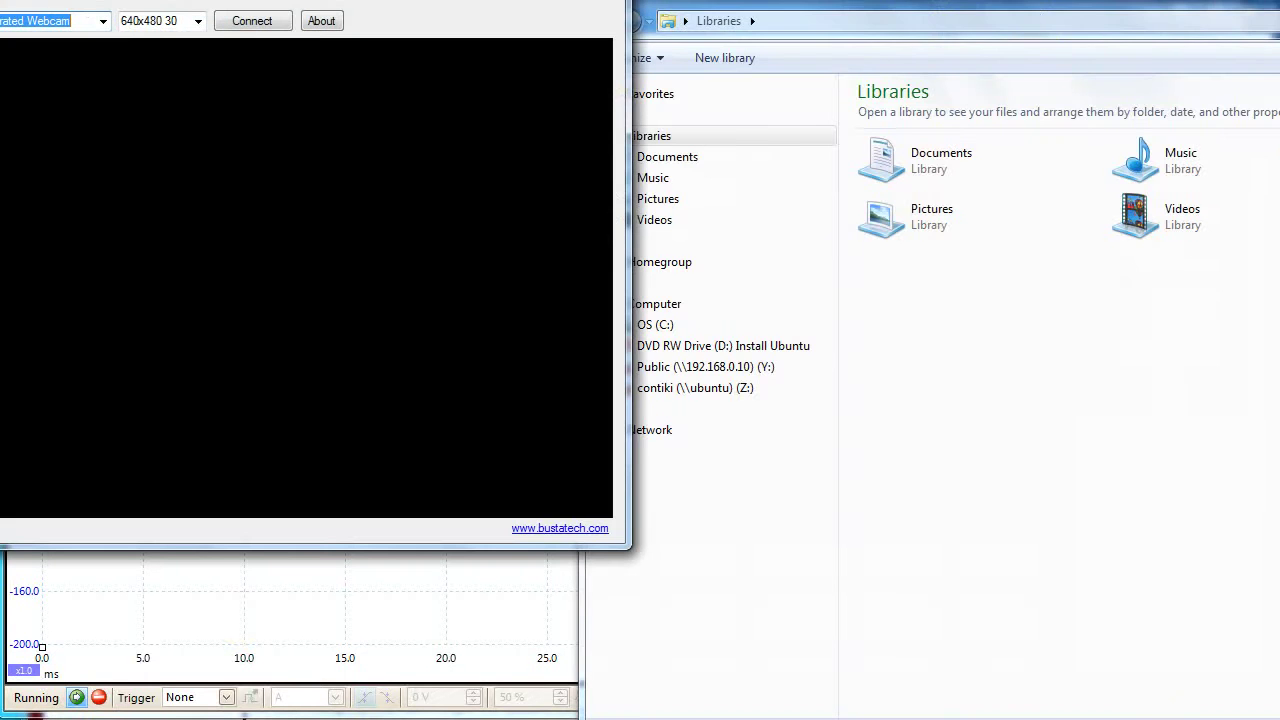
key(alt+F4)
Connect WebcamViewer to the Microsoft LifeCam Studio and move its window down off the scope
click(105, 22)
click(86, 52)
click(237, 30)
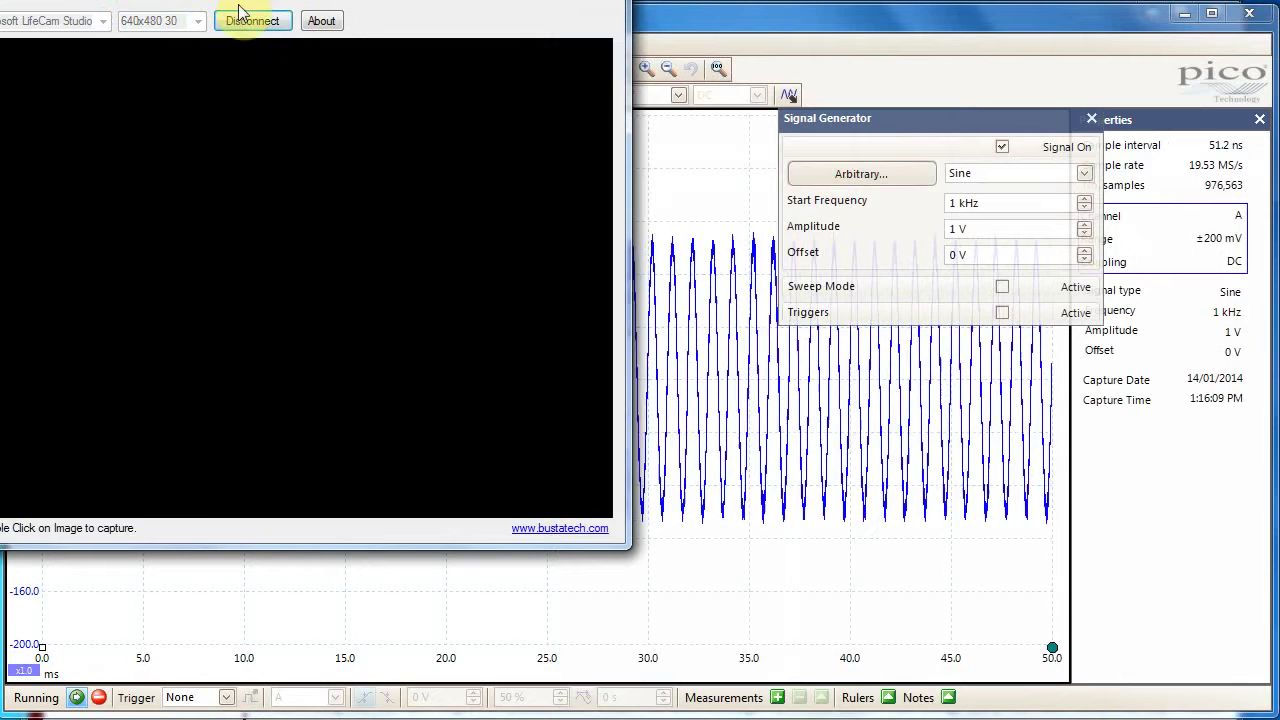
drag(243, 4, 337, 90)
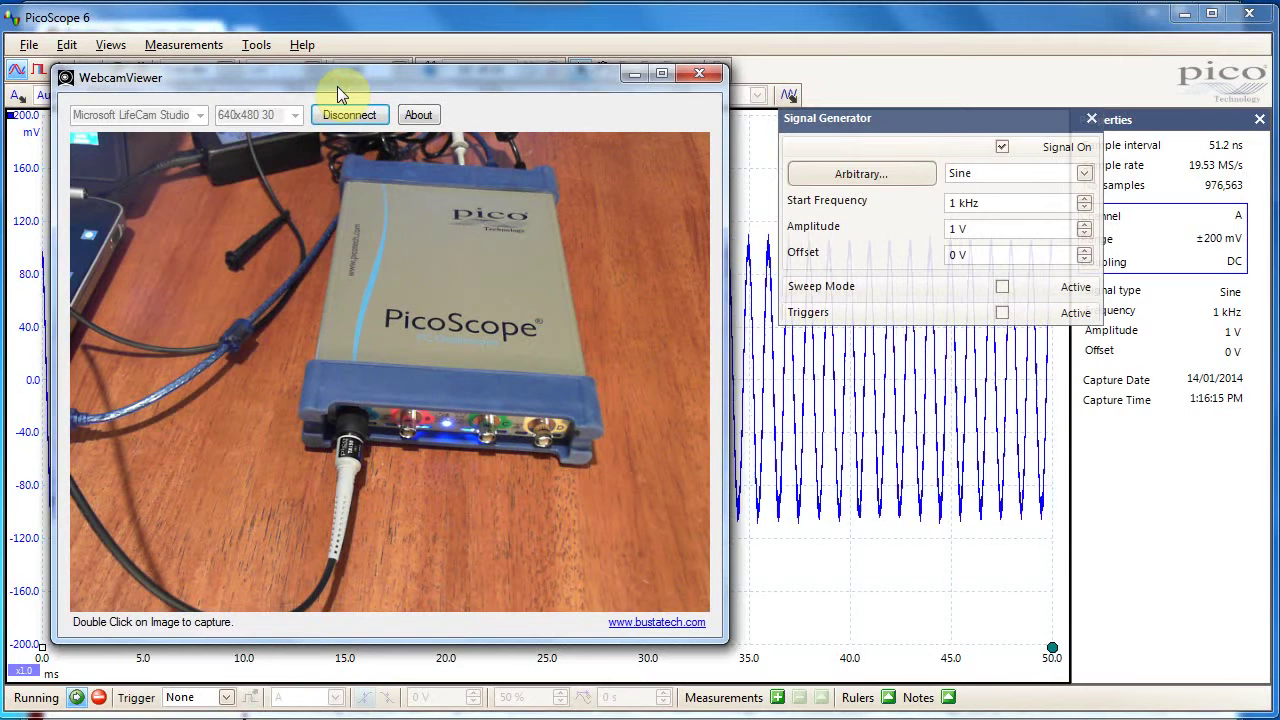
Minimize WebcamViewer and set the generator's start frequency to 1MHz
click(630, 78)
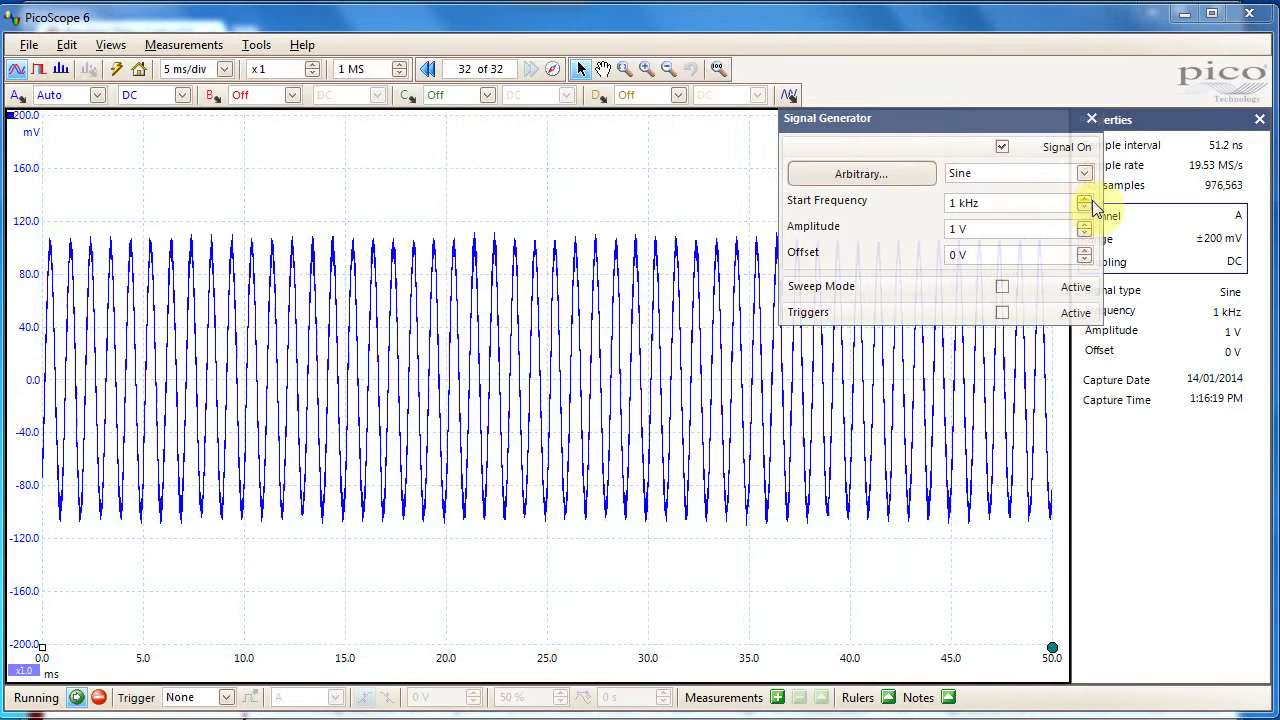
click(1085, 200)
click(1085, 200)
click(1085, 200)
click(1085, 200)
click(1085, 200)
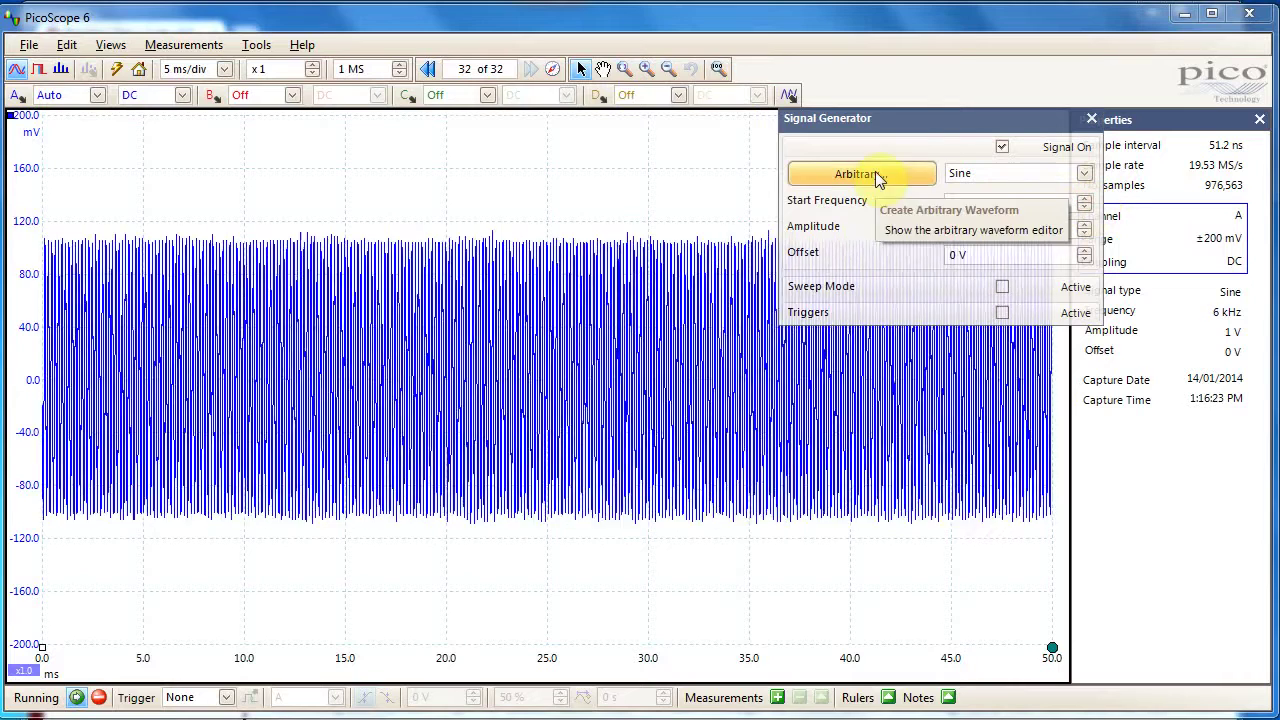
text(1MHz)
click(744, 205)
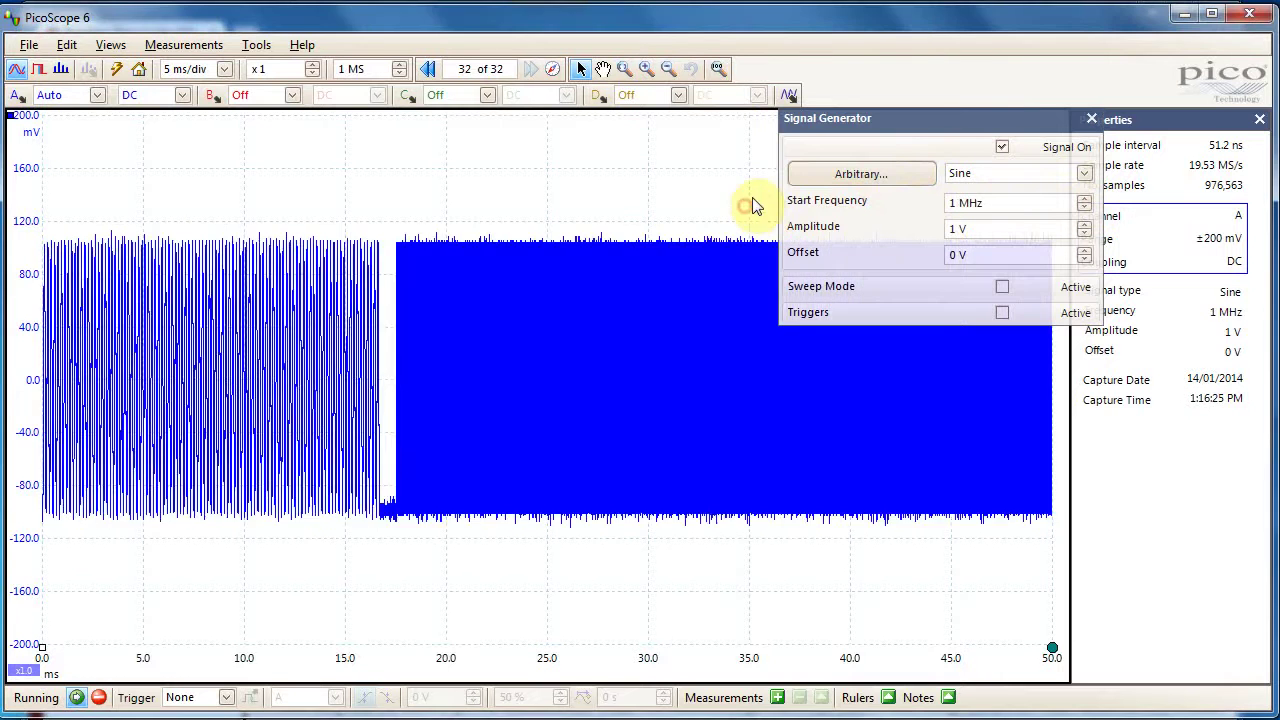
Close the Signal Generator panel and set the timebase to 200 ns/div
click(1091, 118)
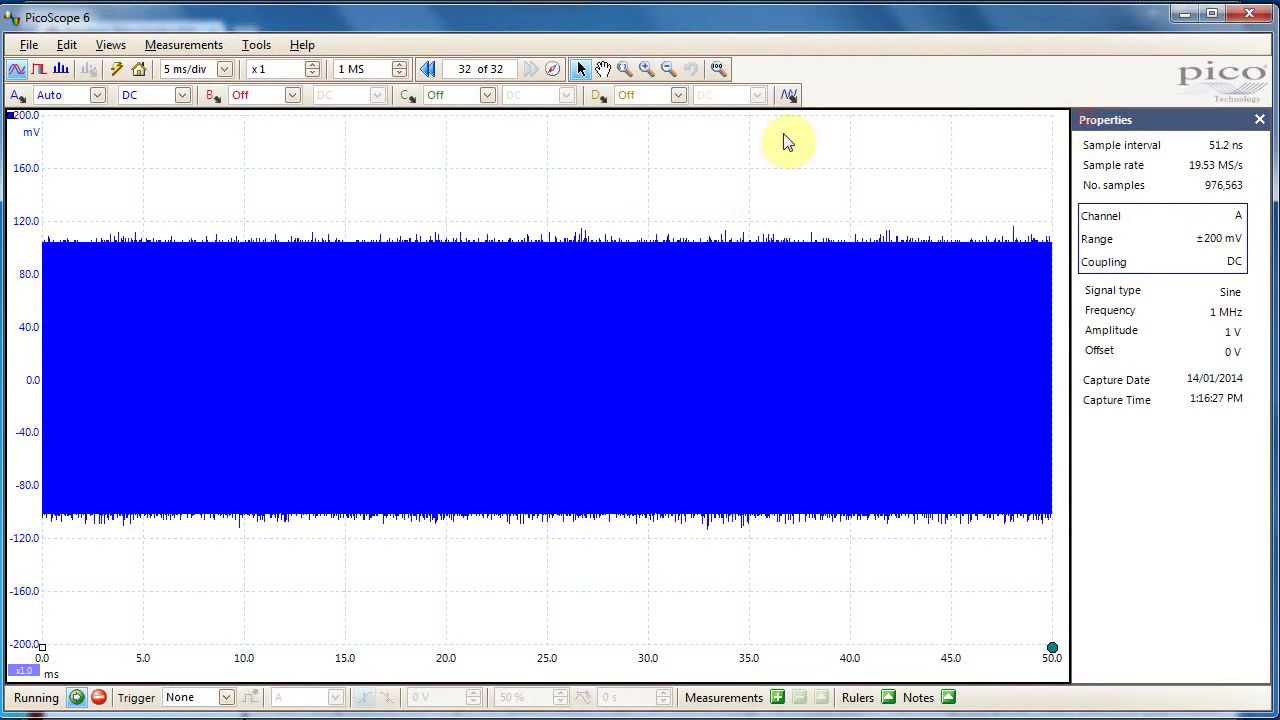
click(186, 68)
scroll(243, 149, down, 2)
scroll(243, 263, up, 1)
click(190, 150)
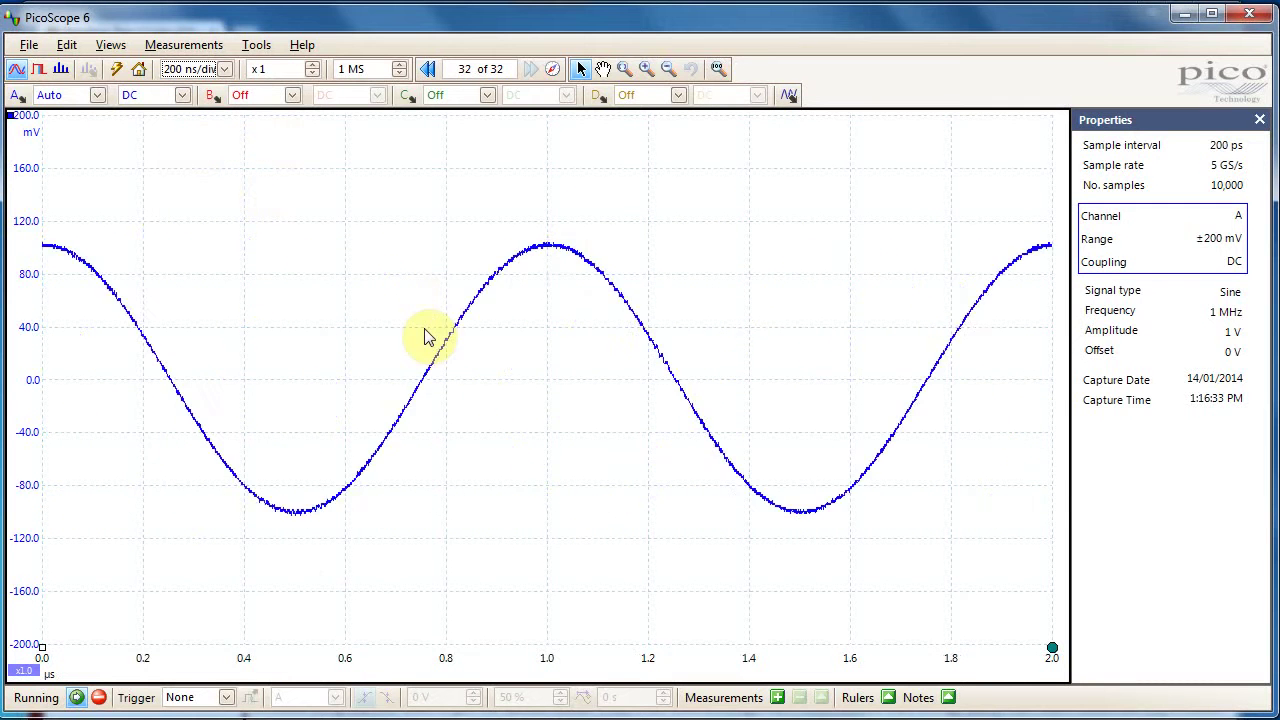
Switch triggering to Auto and check the Channel A coupling options
click(205, 698)
click(182, 626)
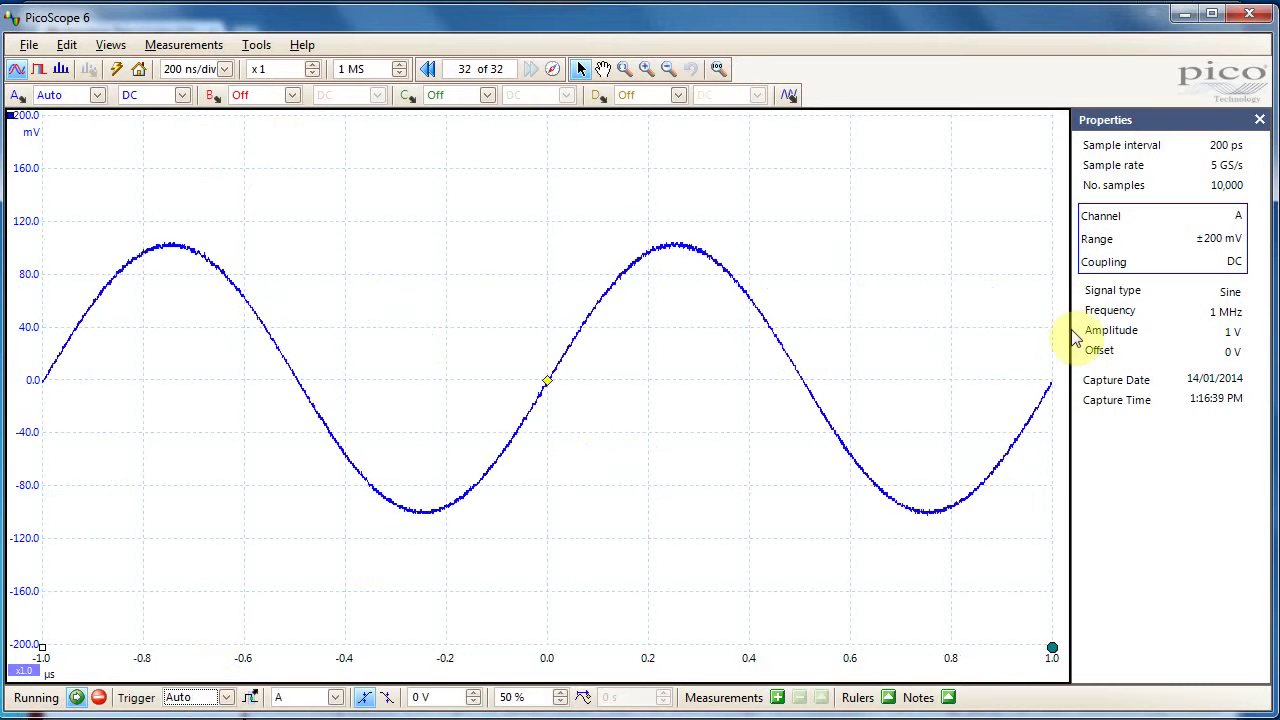
click(155, 95)
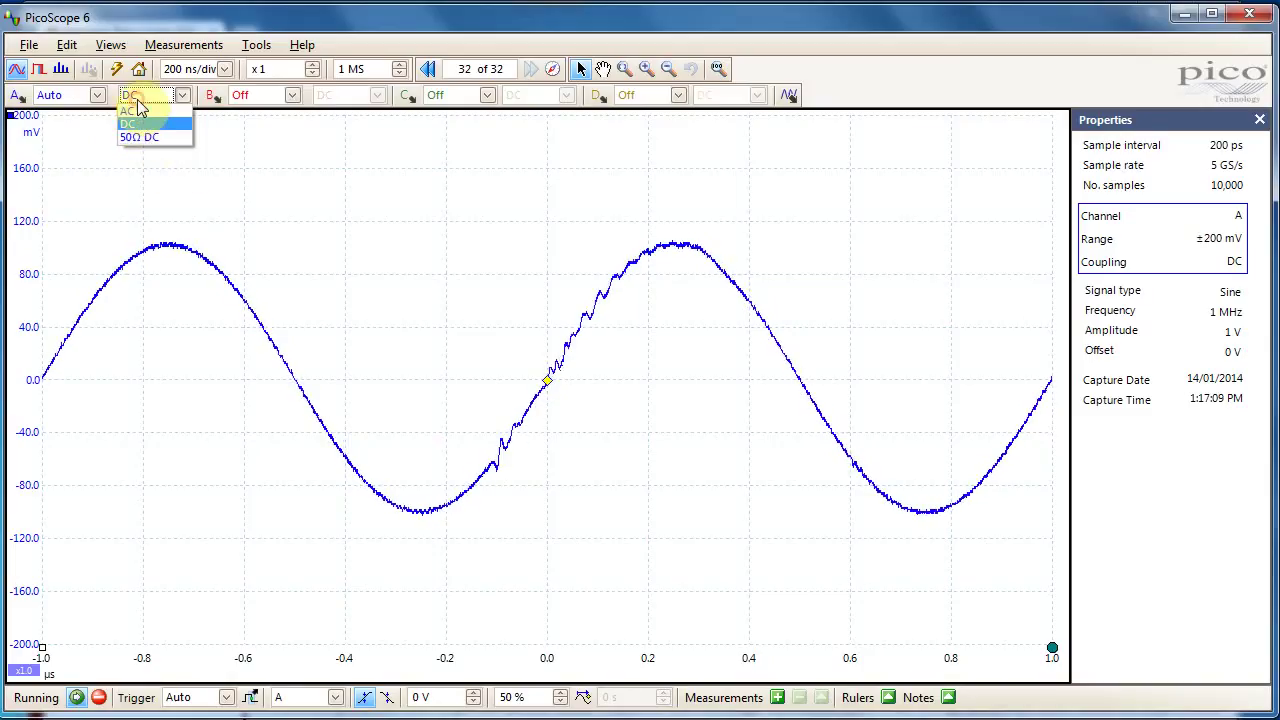
Keep Channel A DC-coupled and switch the trigger mode to ETS
click(211, 186)
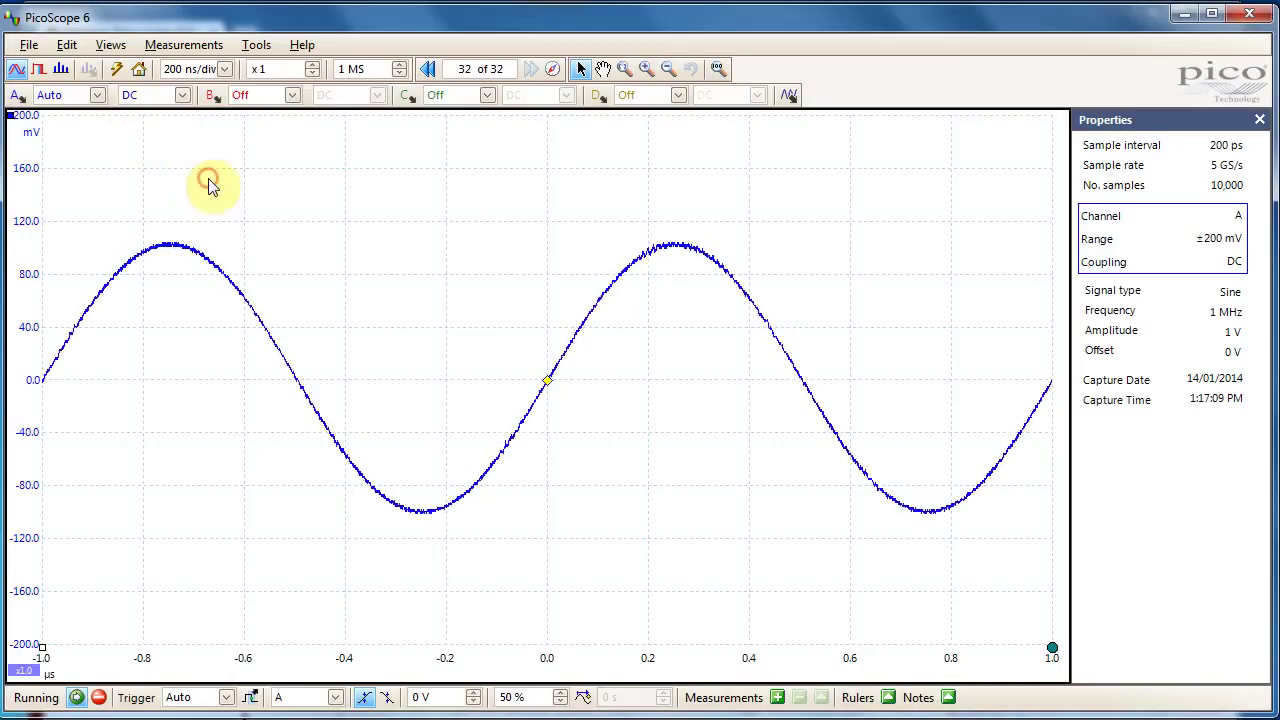
click(197, 700)
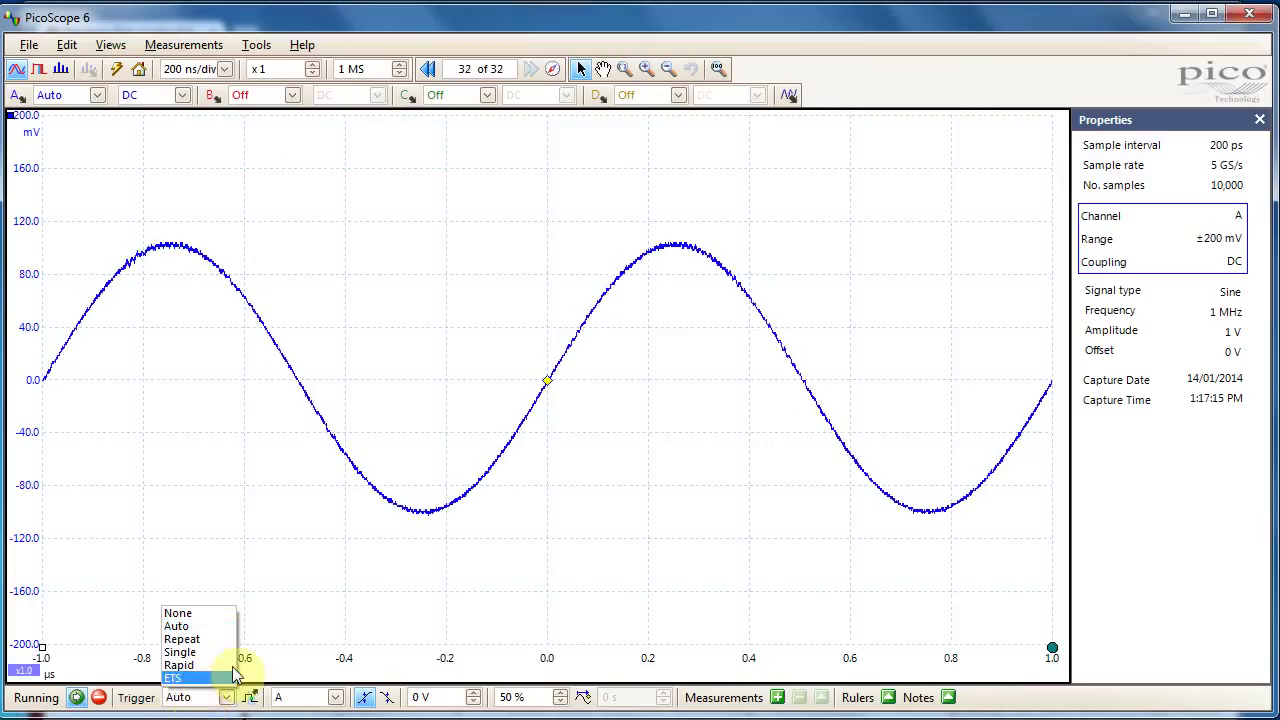
click(487, 611)
click(196, 700)
click(194, 677)
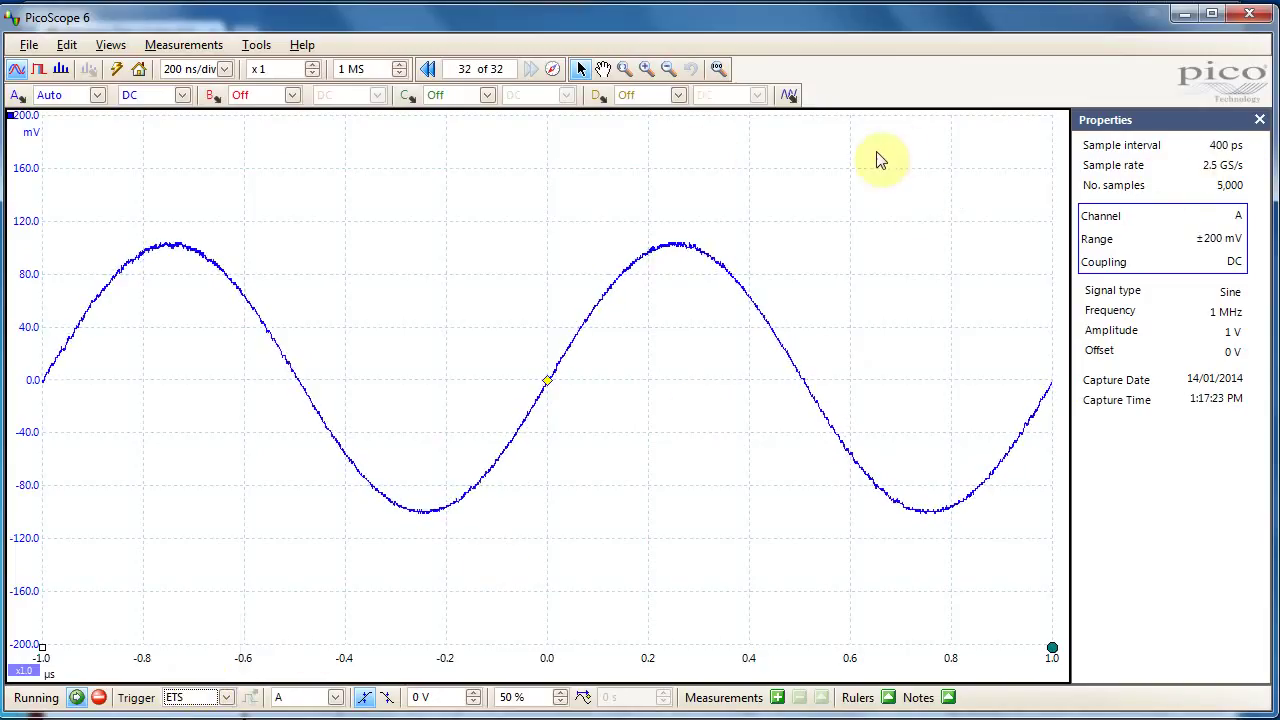
Browse Channel A's coupling and voltage range options and the timebase list
click(160, 96)
click(70, 96)
click(80, 96)
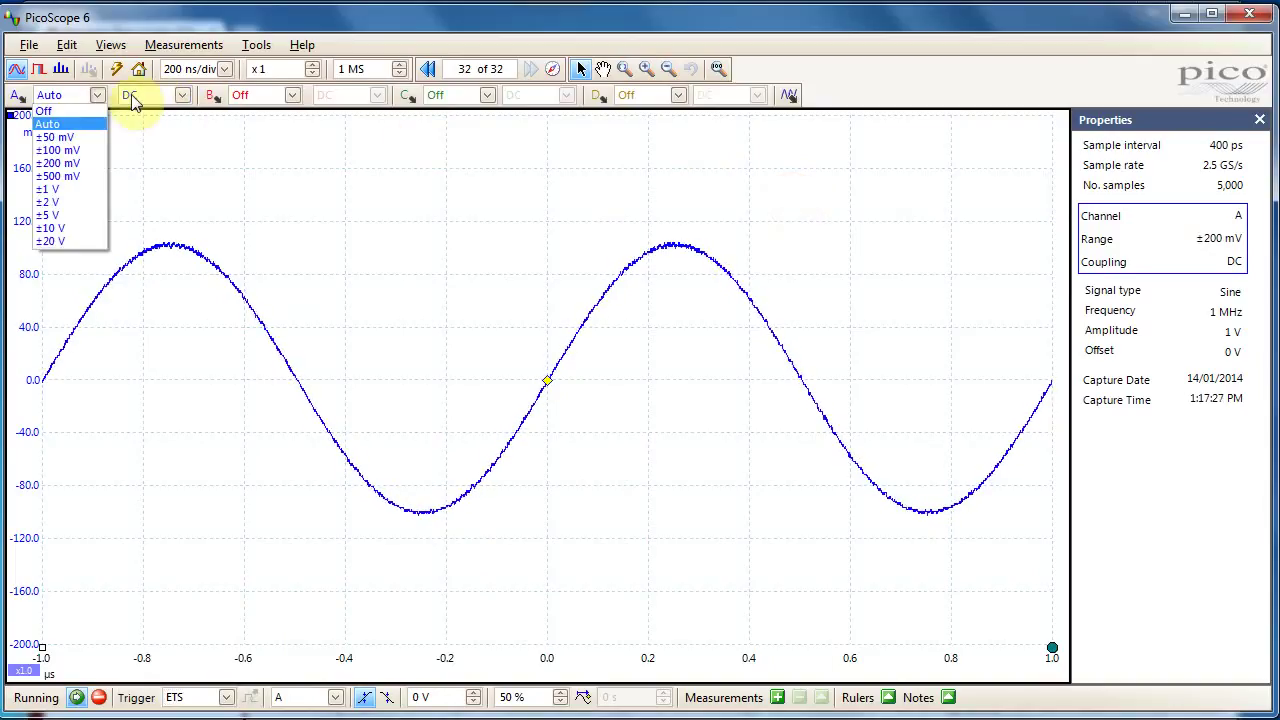
click(208, 70)
drag(228, 140, 230, 112)
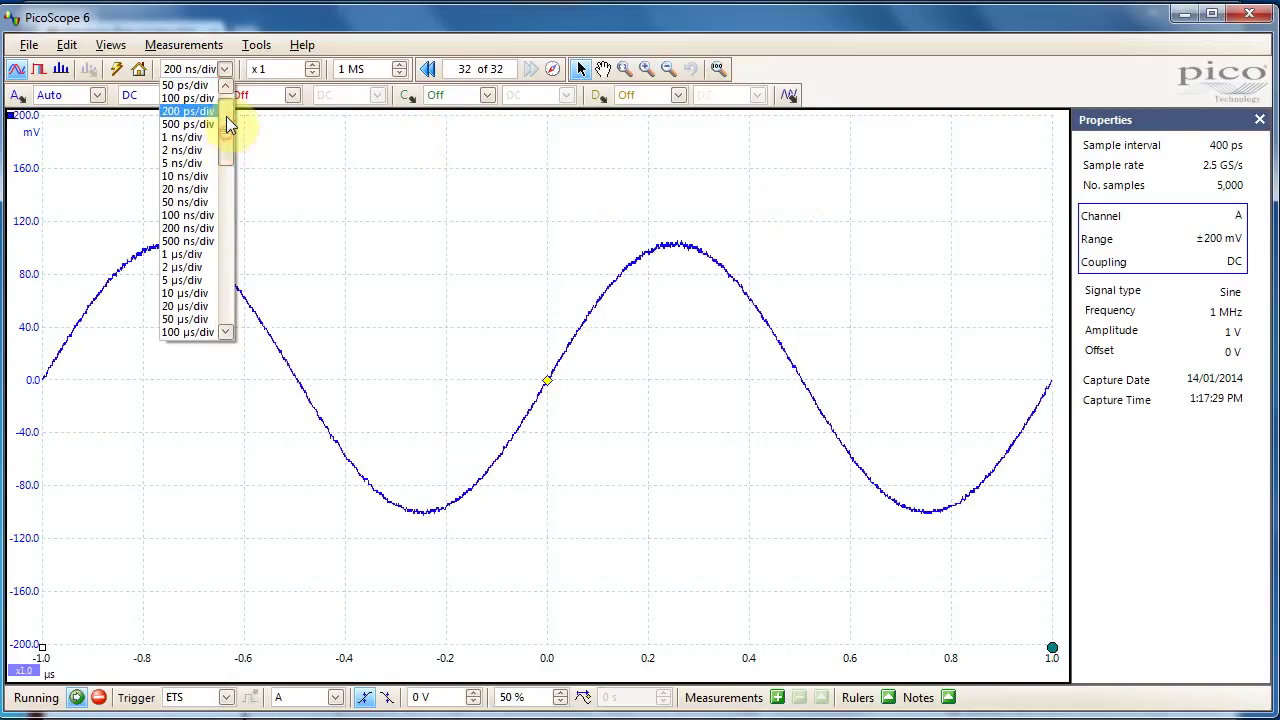
Try timebases of 2 ns/div, 200 ps/div and 5 ns/div in ETS mode
click(203, 150)
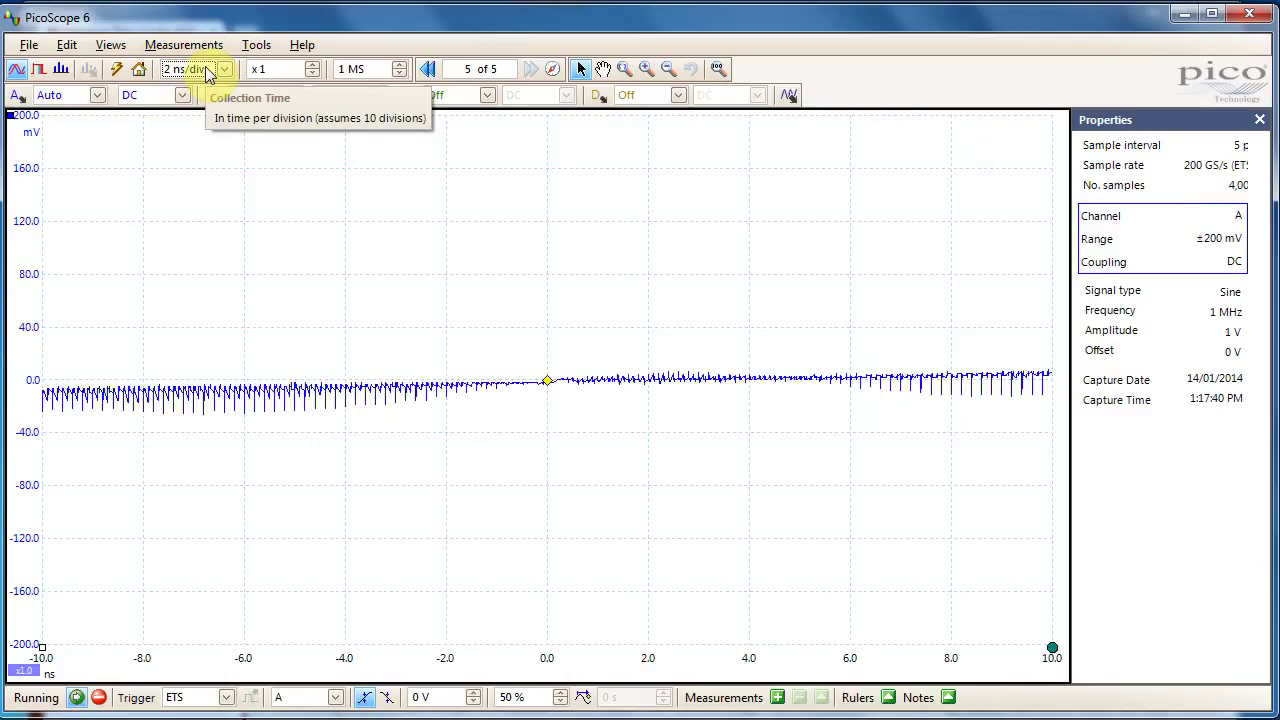
click(207, 72)
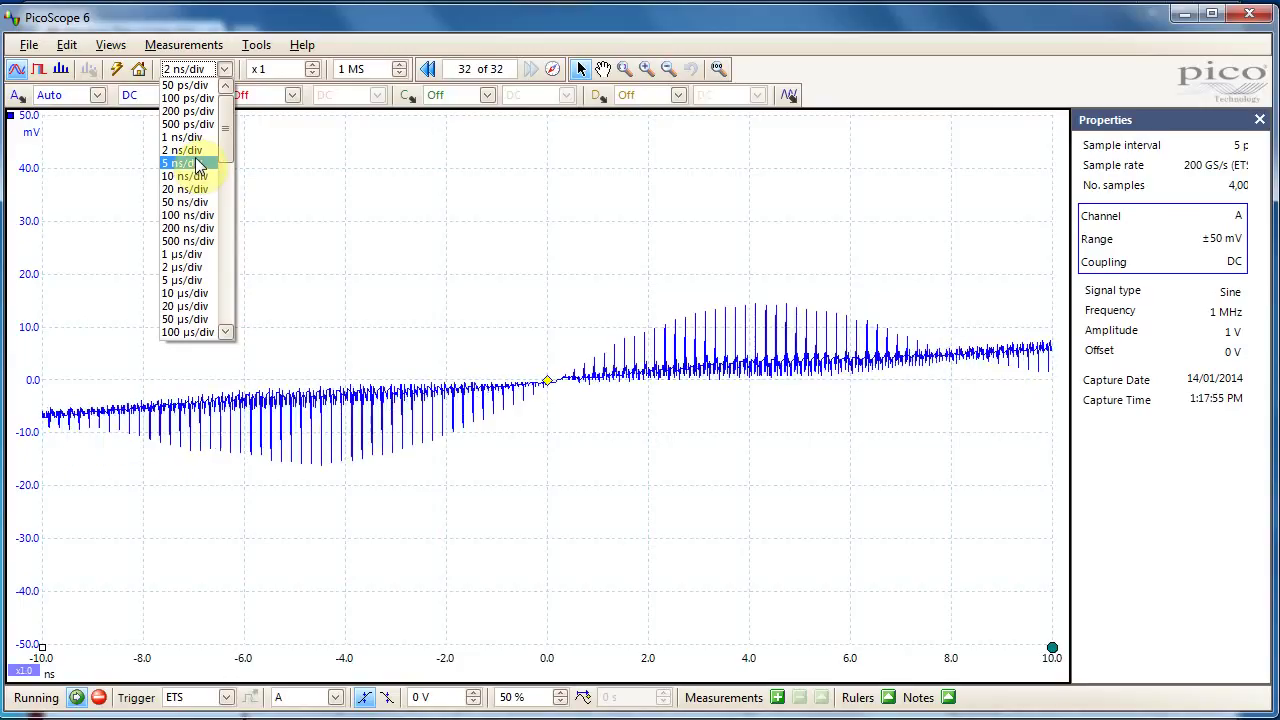
click(193, 112)
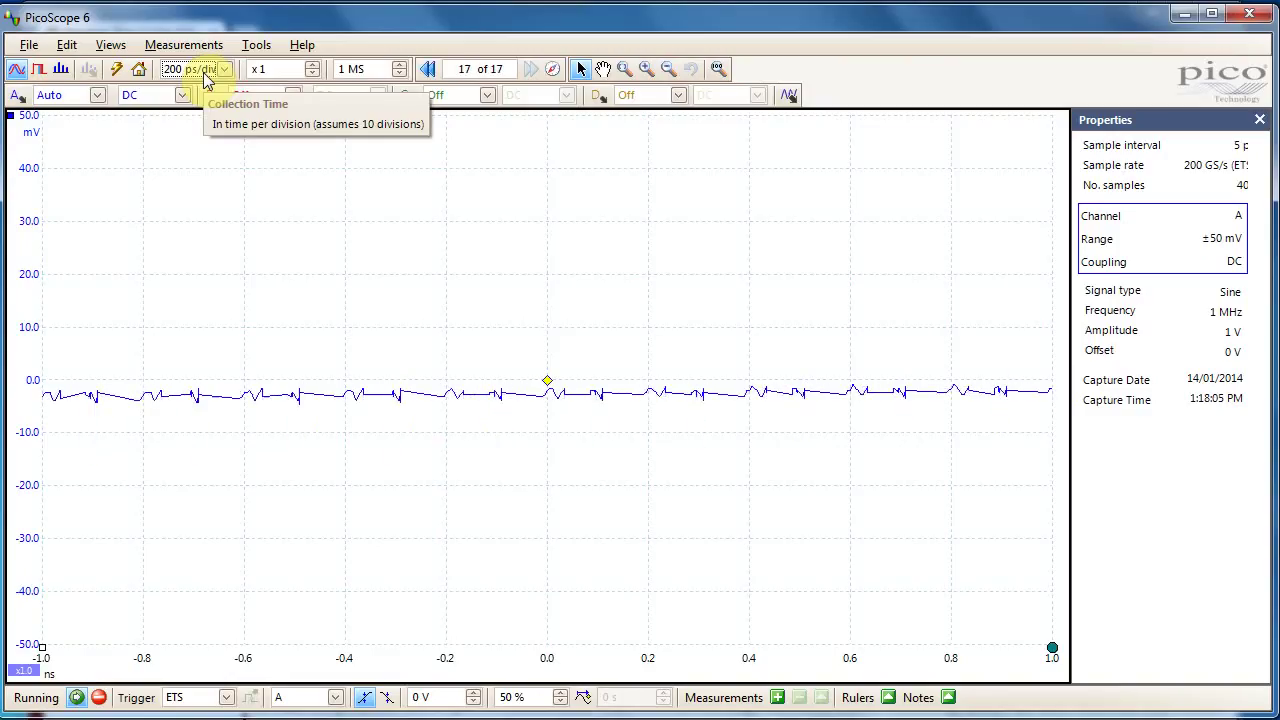
click(204, 74)
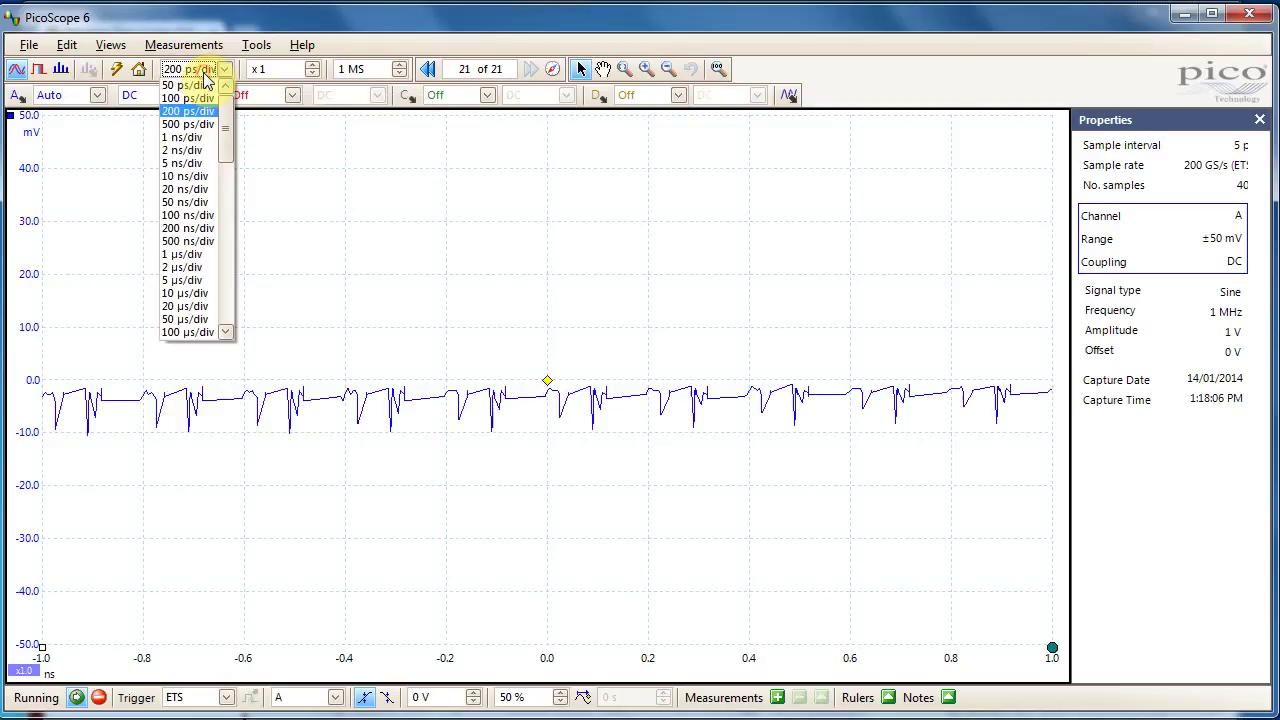
click(184, 163)
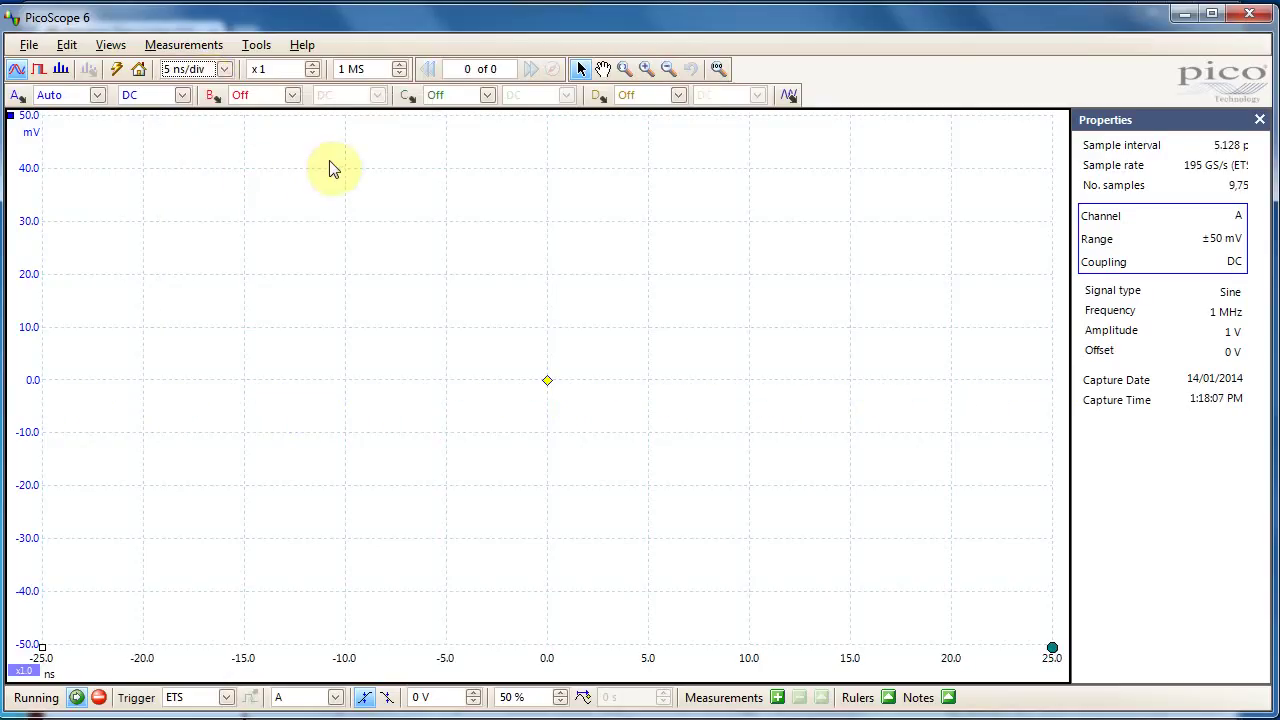
Return triggering to Auto, restart capture, and set the timebase to 500 ns/div
click(222, 697)
click(192, 623)
key(space)
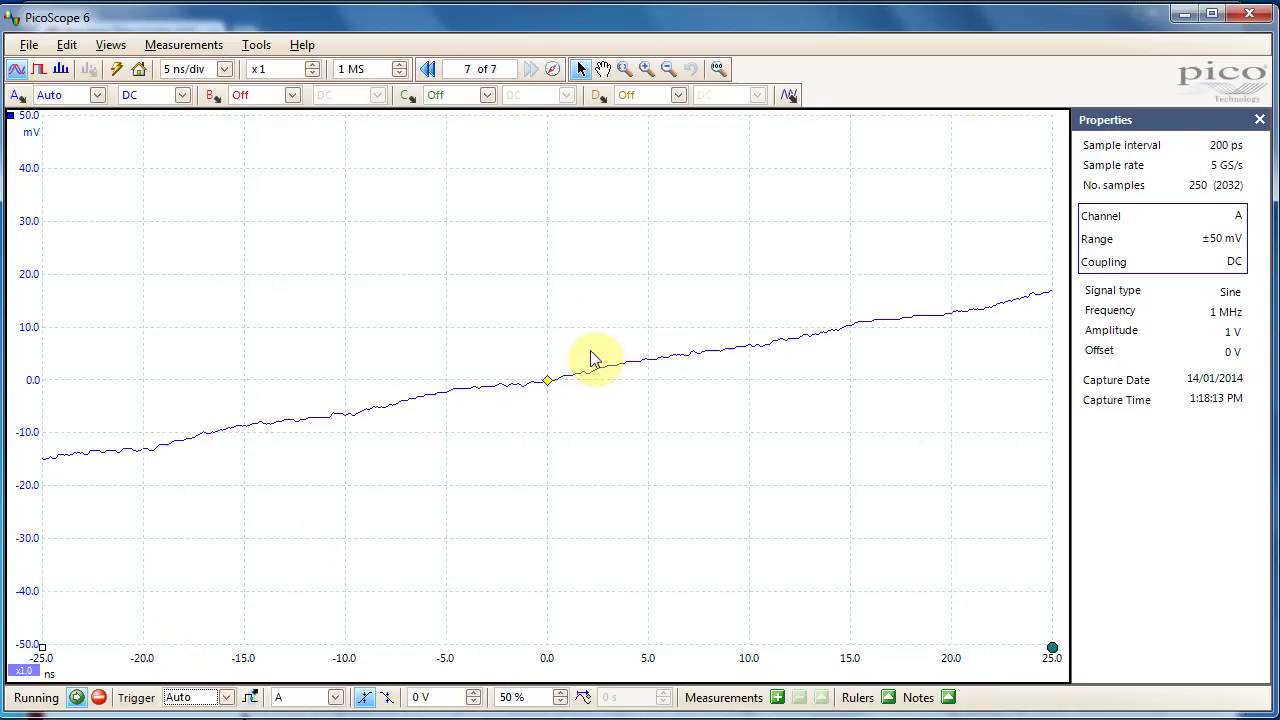
click(224, 79)
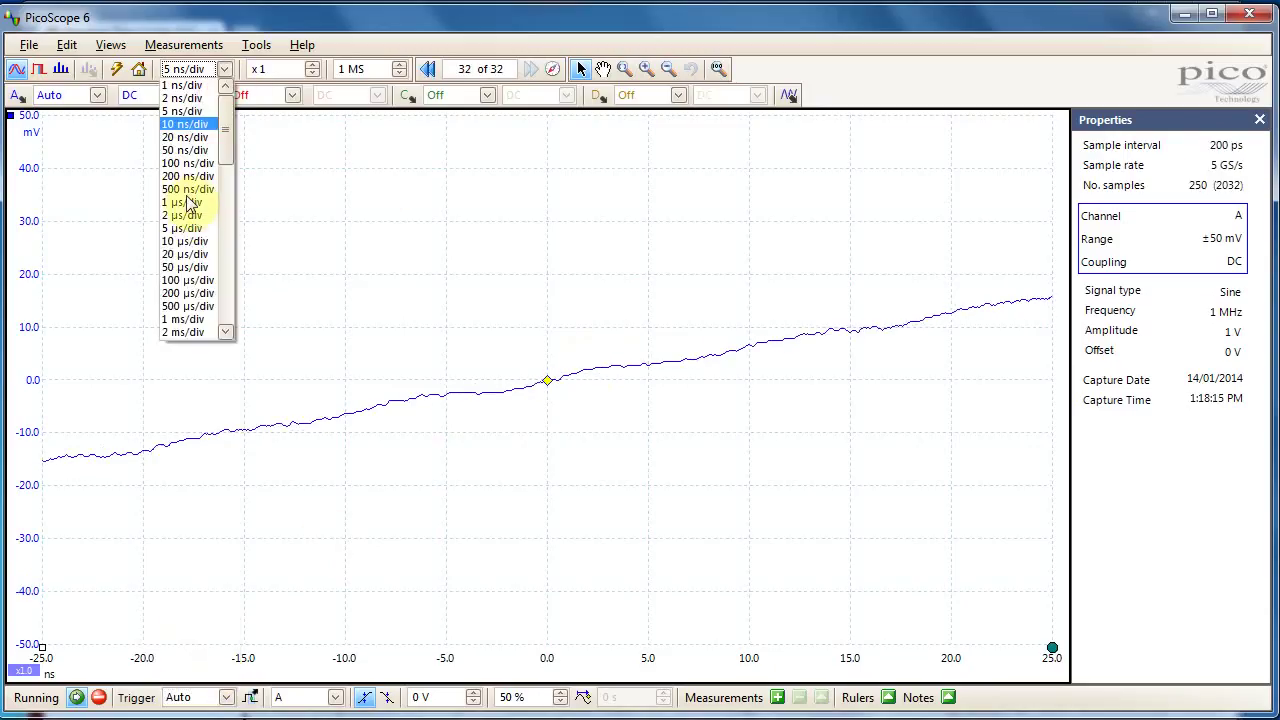
click(189, 193)
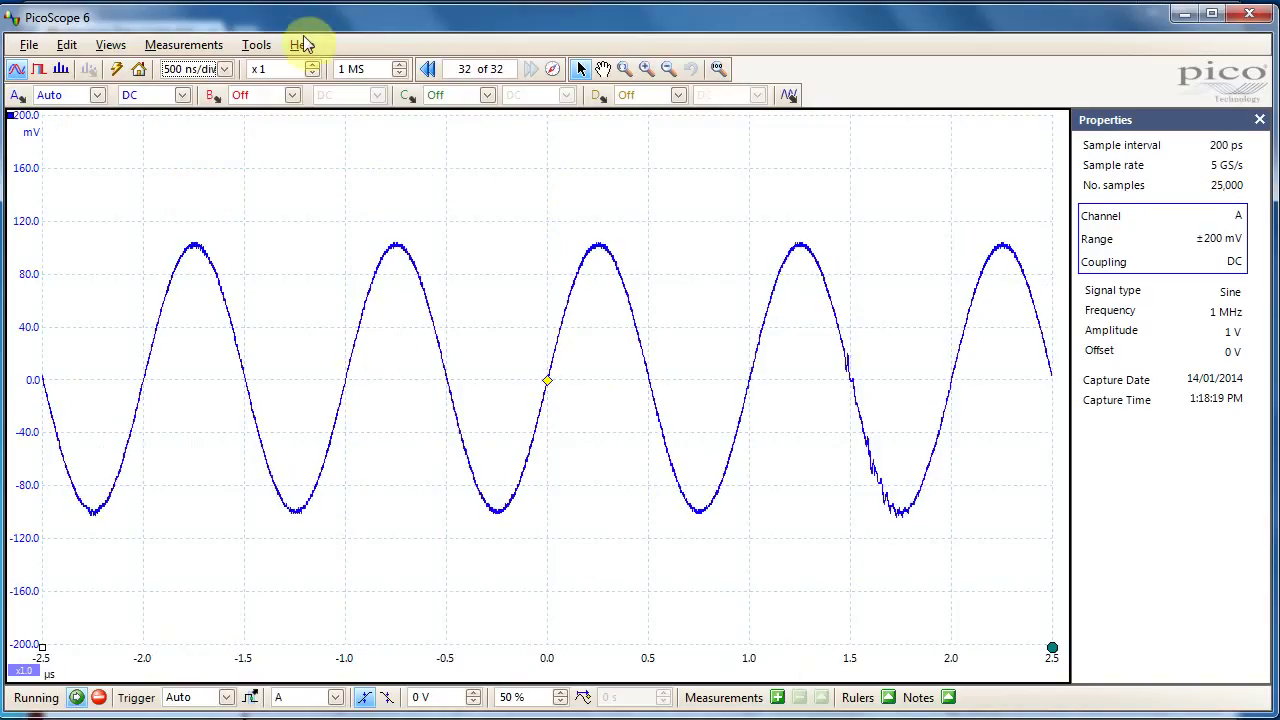
click(256, 45)
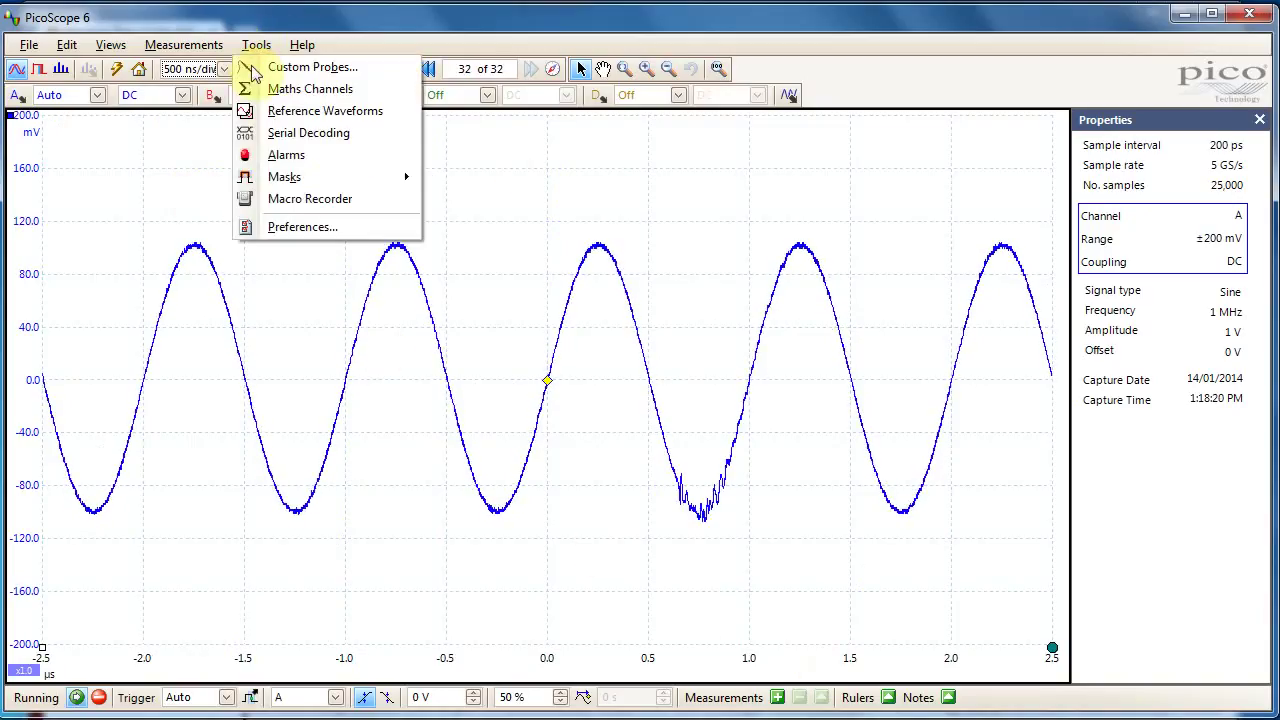
click(286, 133)
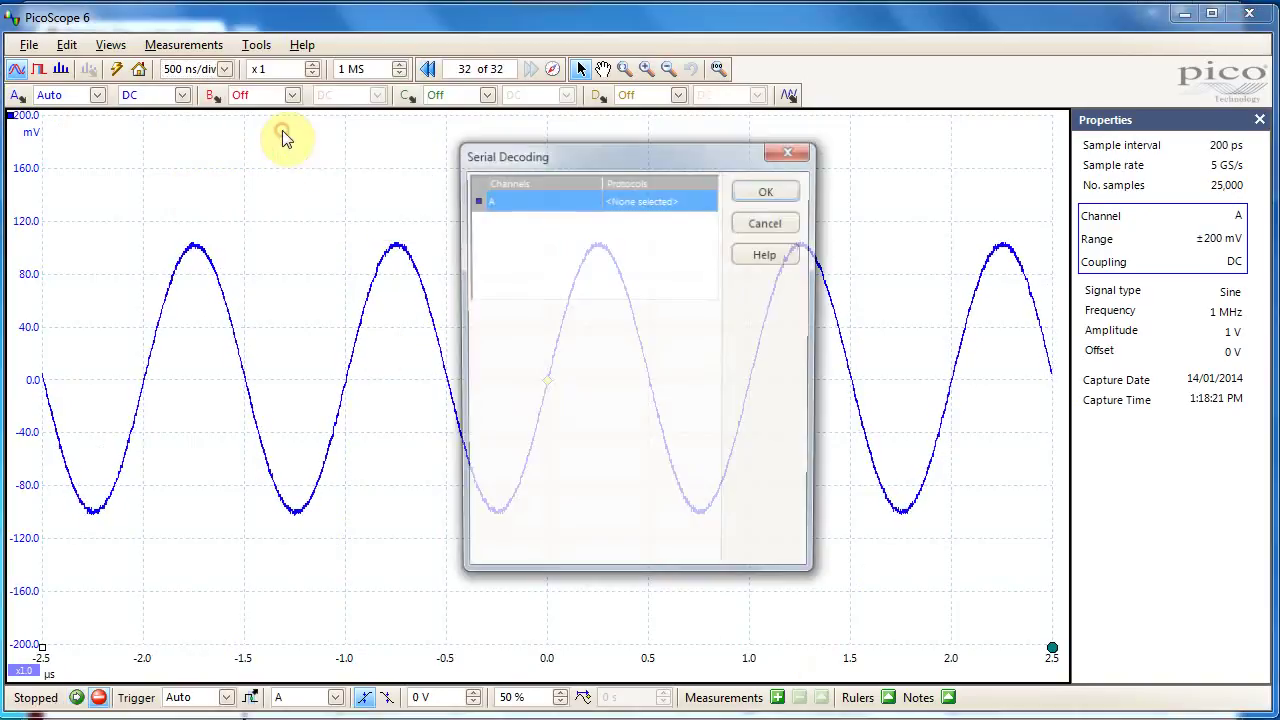
click(638, 201)
click(640, 200)
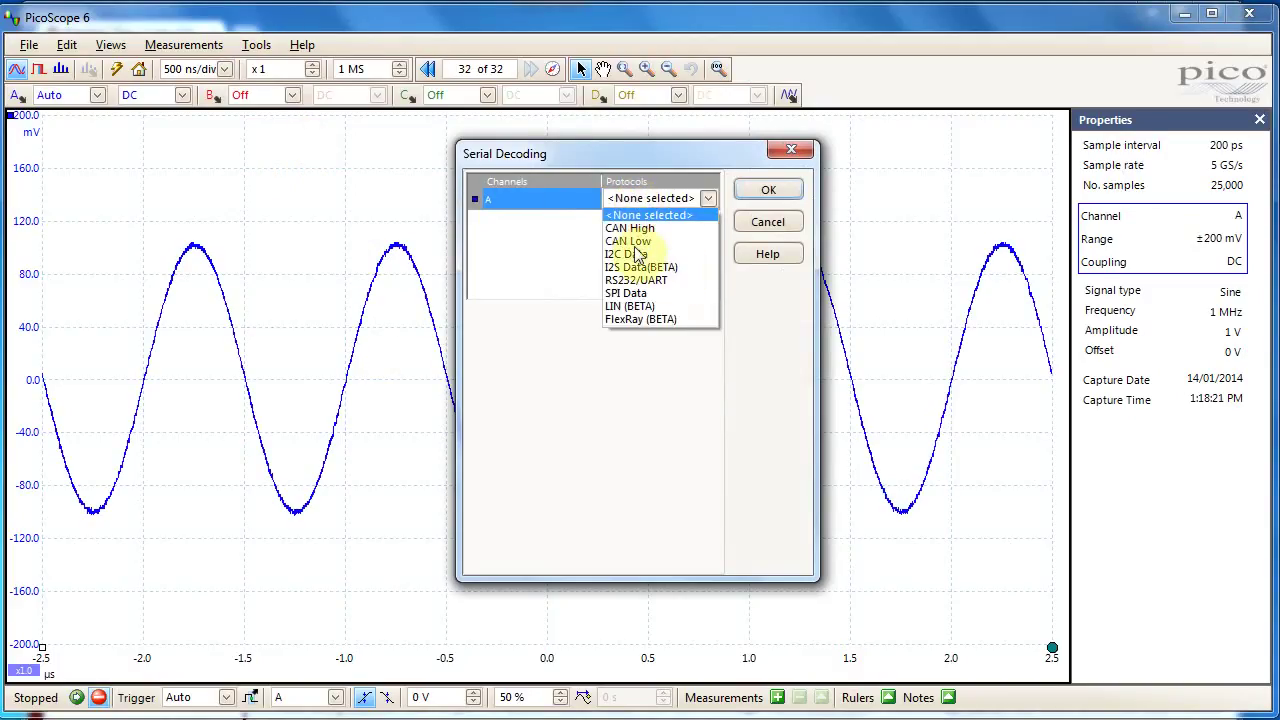
click(662, 197)
click(660, 195)
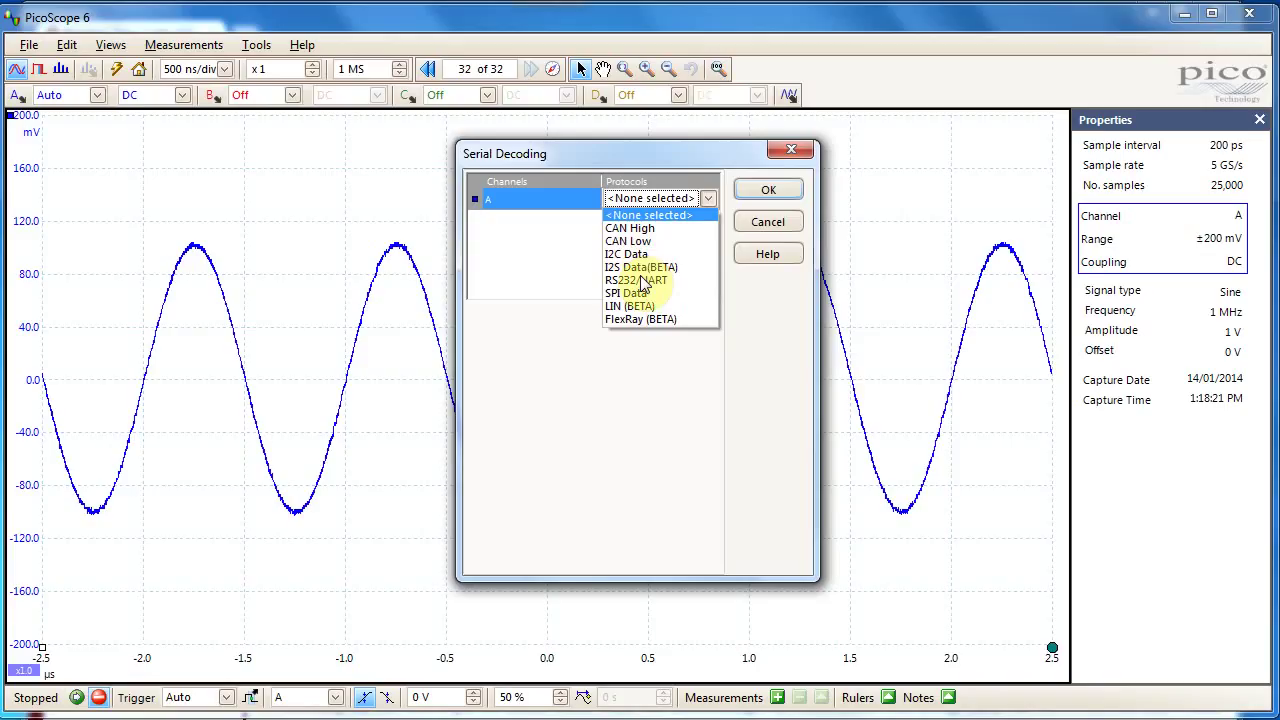
click(705, 206)
click(766, 224)
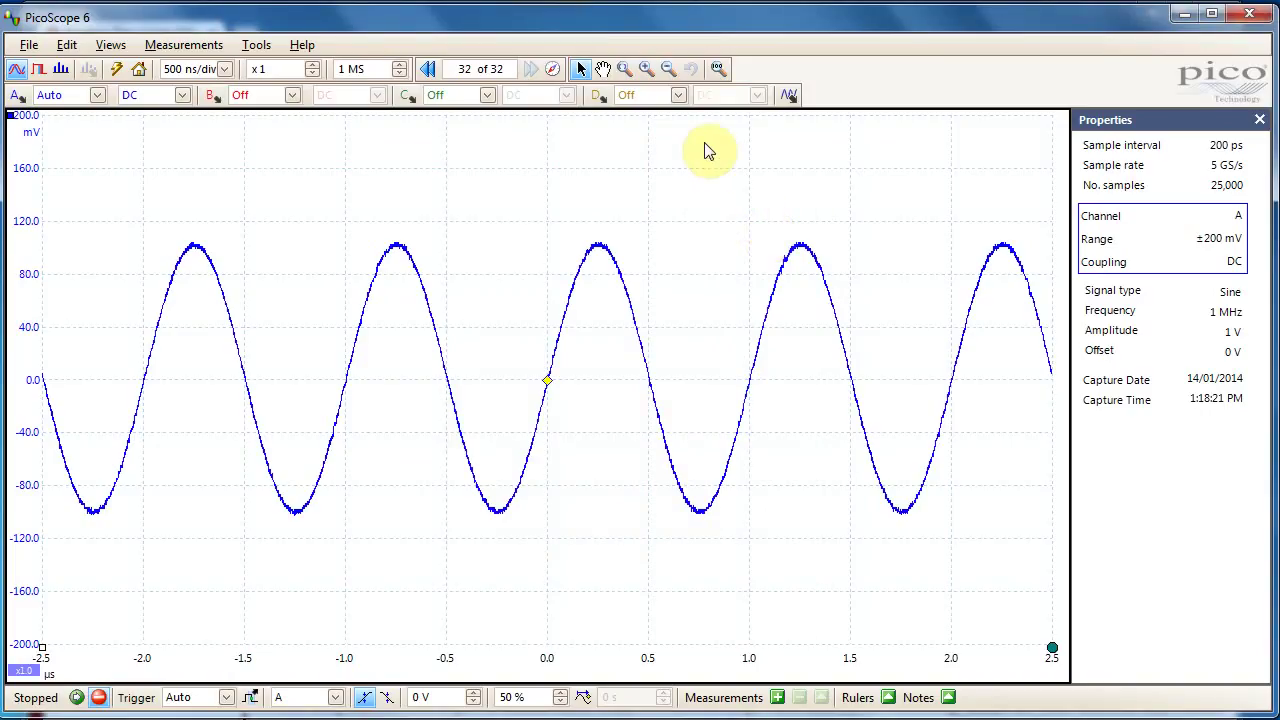
mouse_move(300, 718)
click(300, 680)
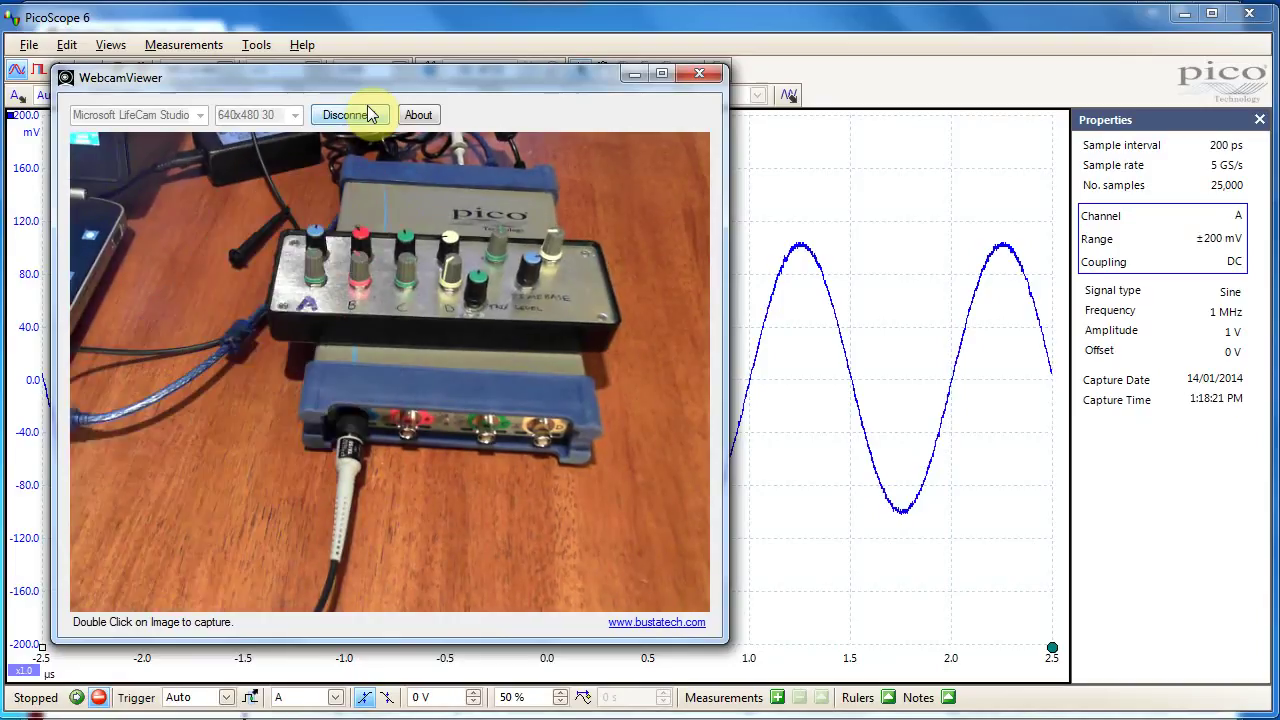
click(368, 116)
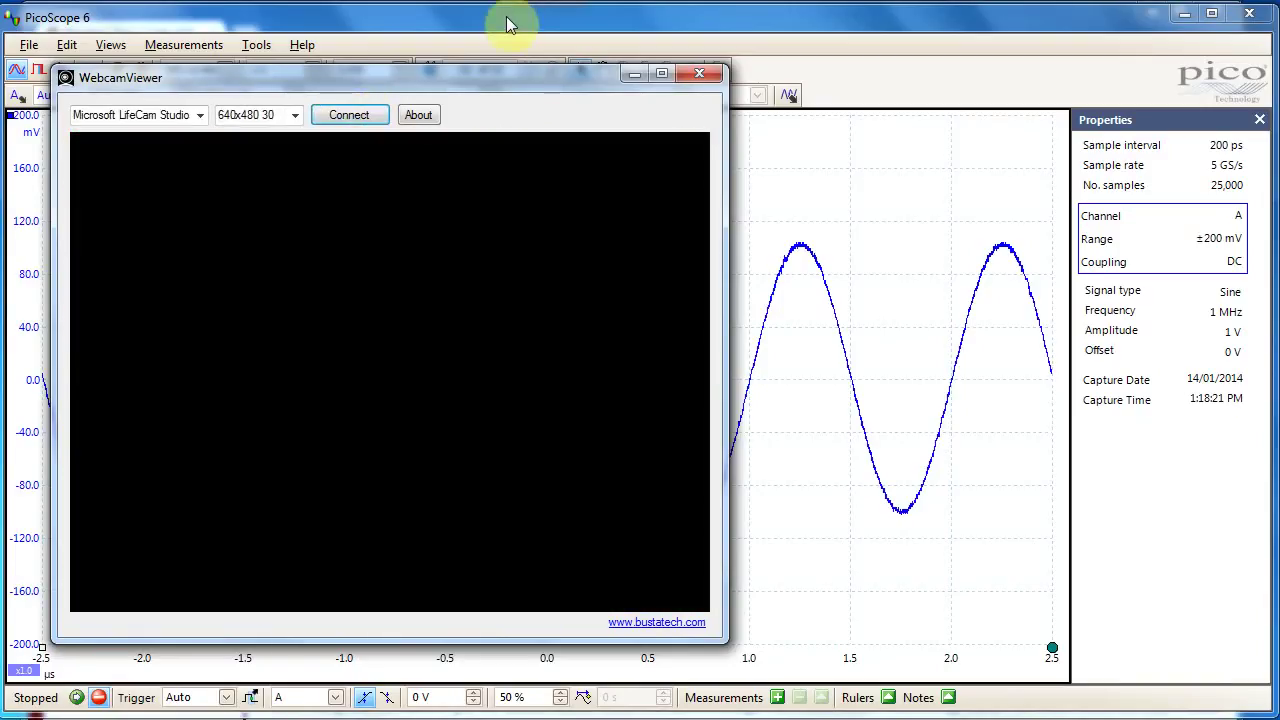
click(520, 28)
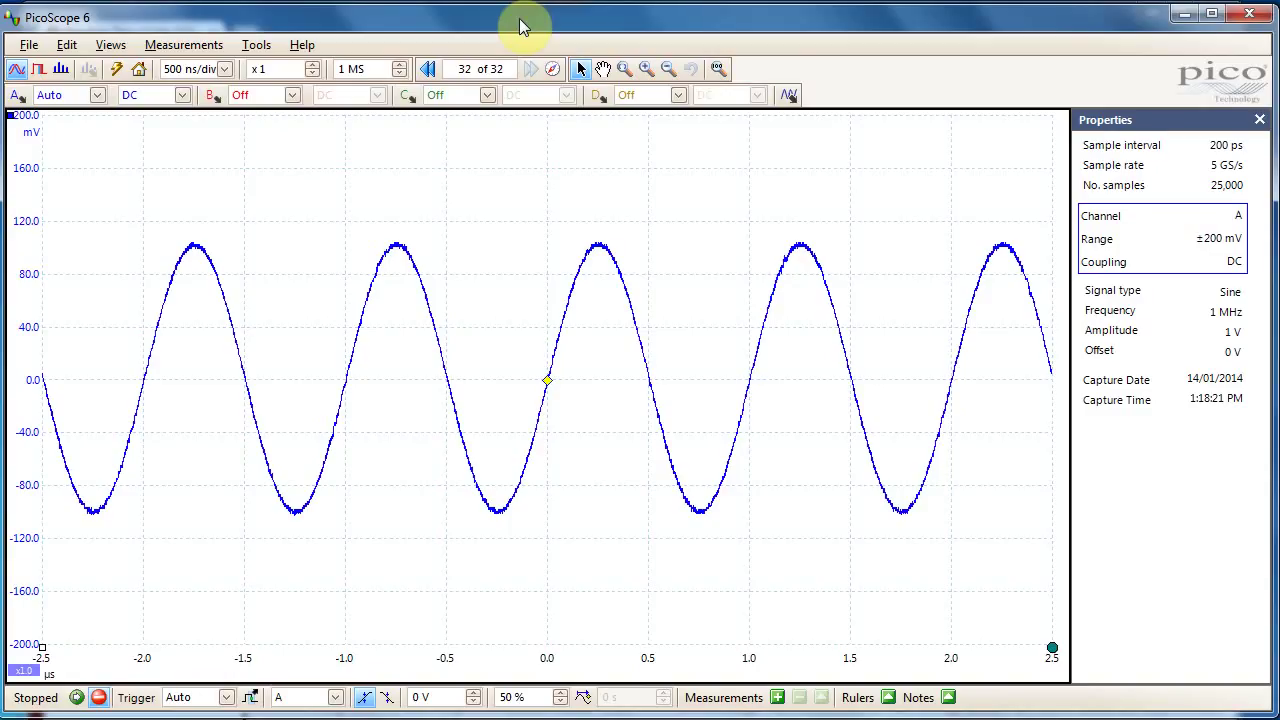
key(alt+Tab)
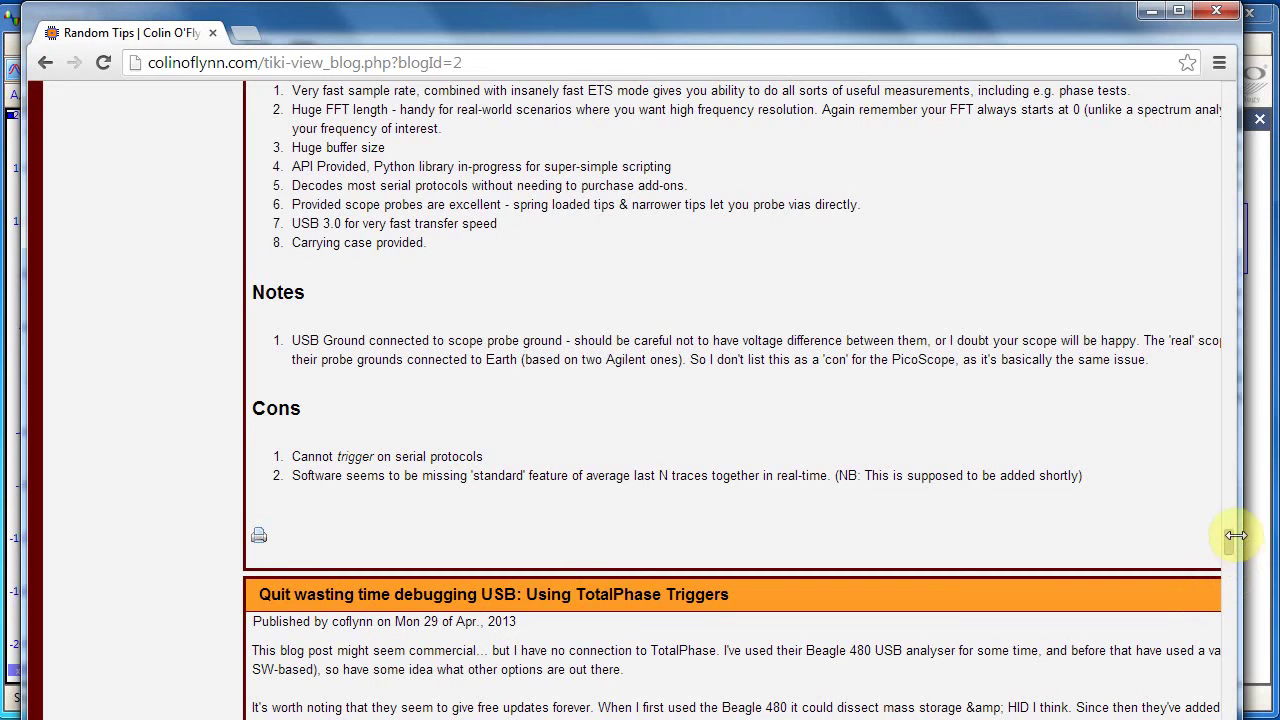
drag(1233, 545, 1166, 314)
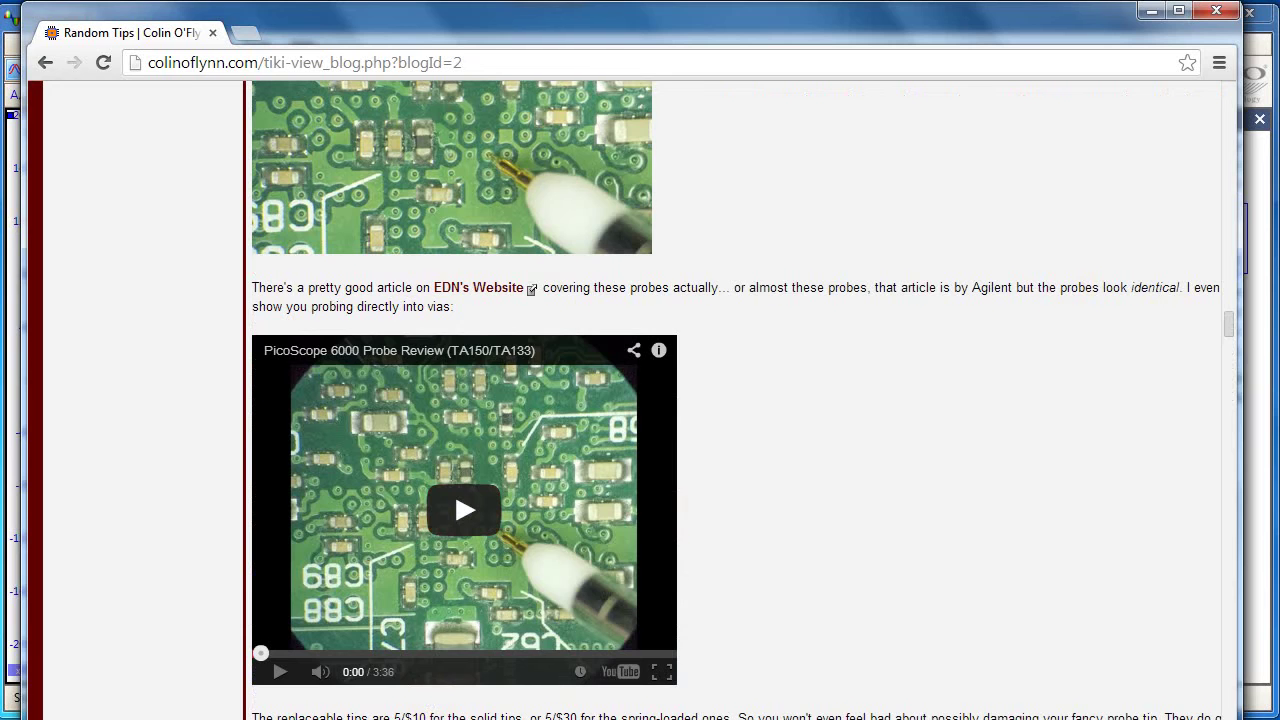
key(alt+Tab)
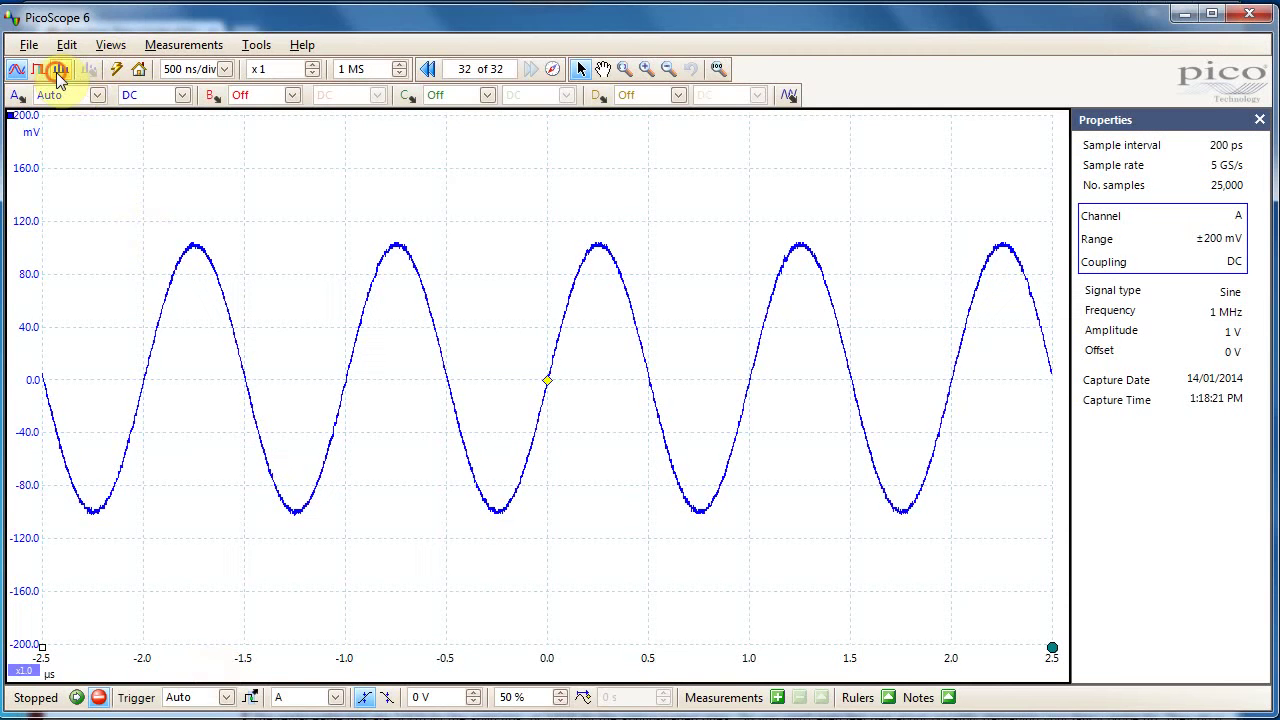
Switch the scope to spectrum view and set the spectrum to 2048 bins
click(58, 79)
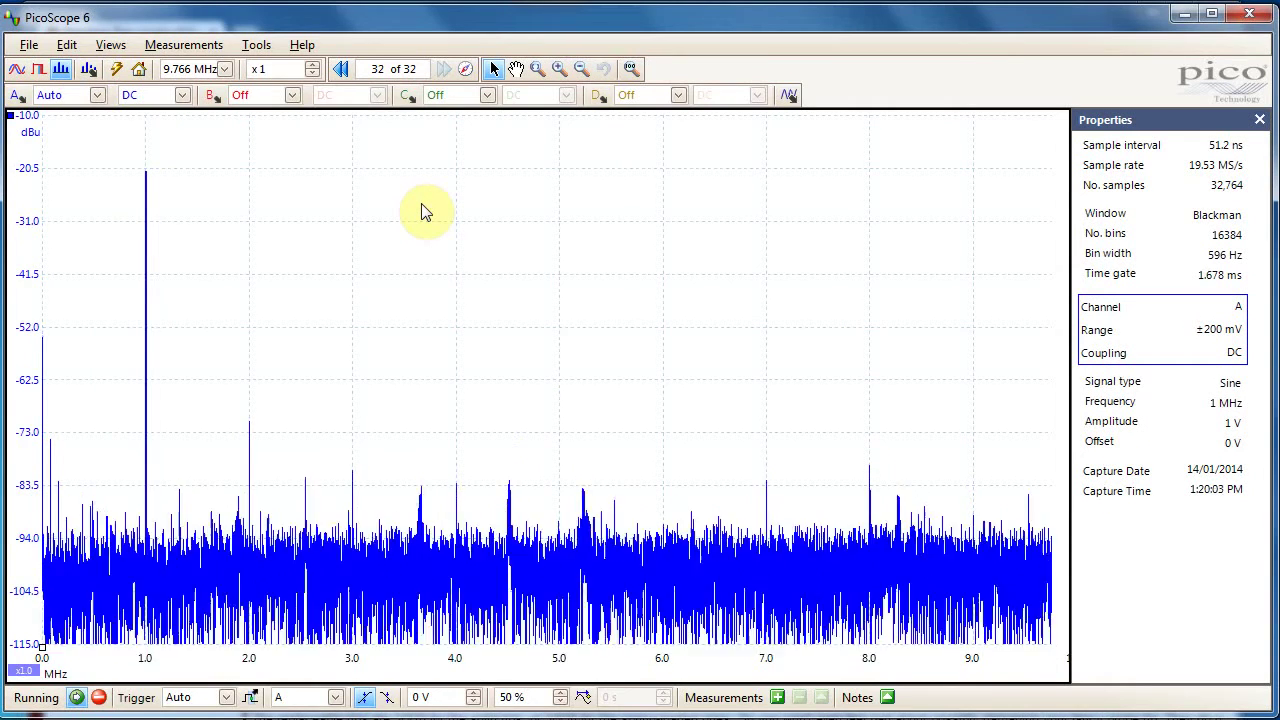
click(90, 71)
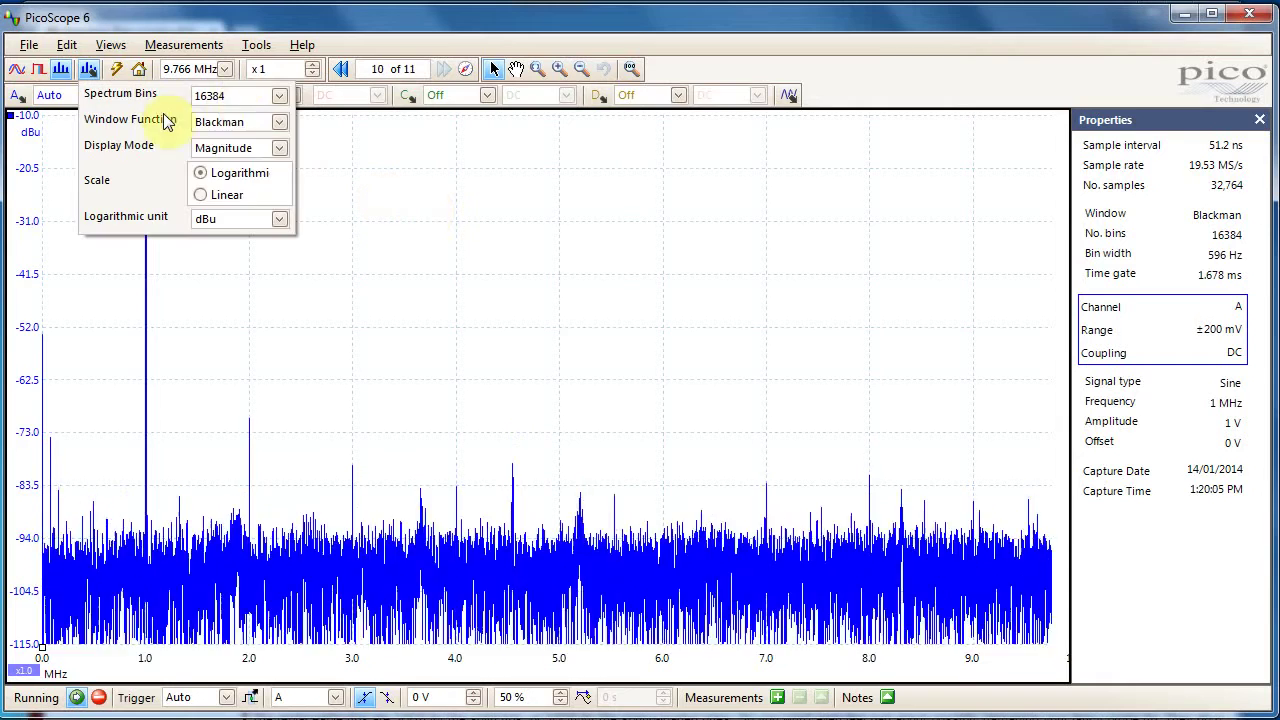
click(238, 95)
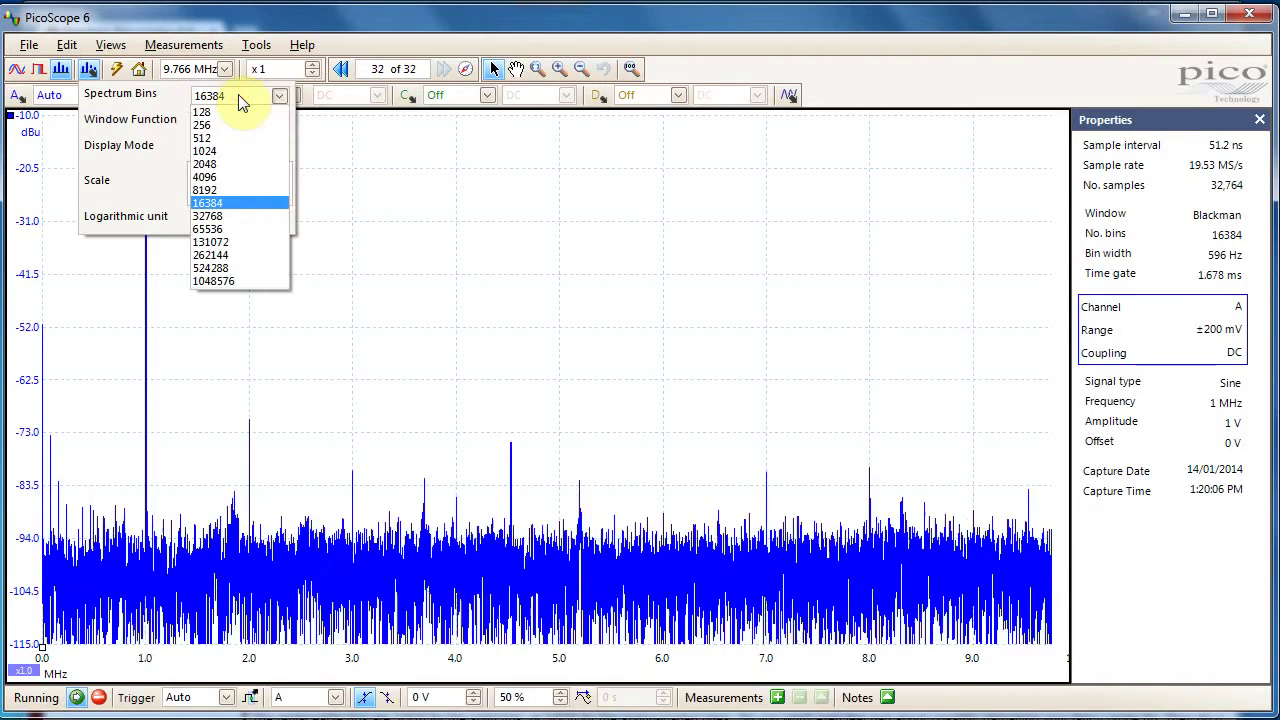
click(263, 164)
click(363, 214)
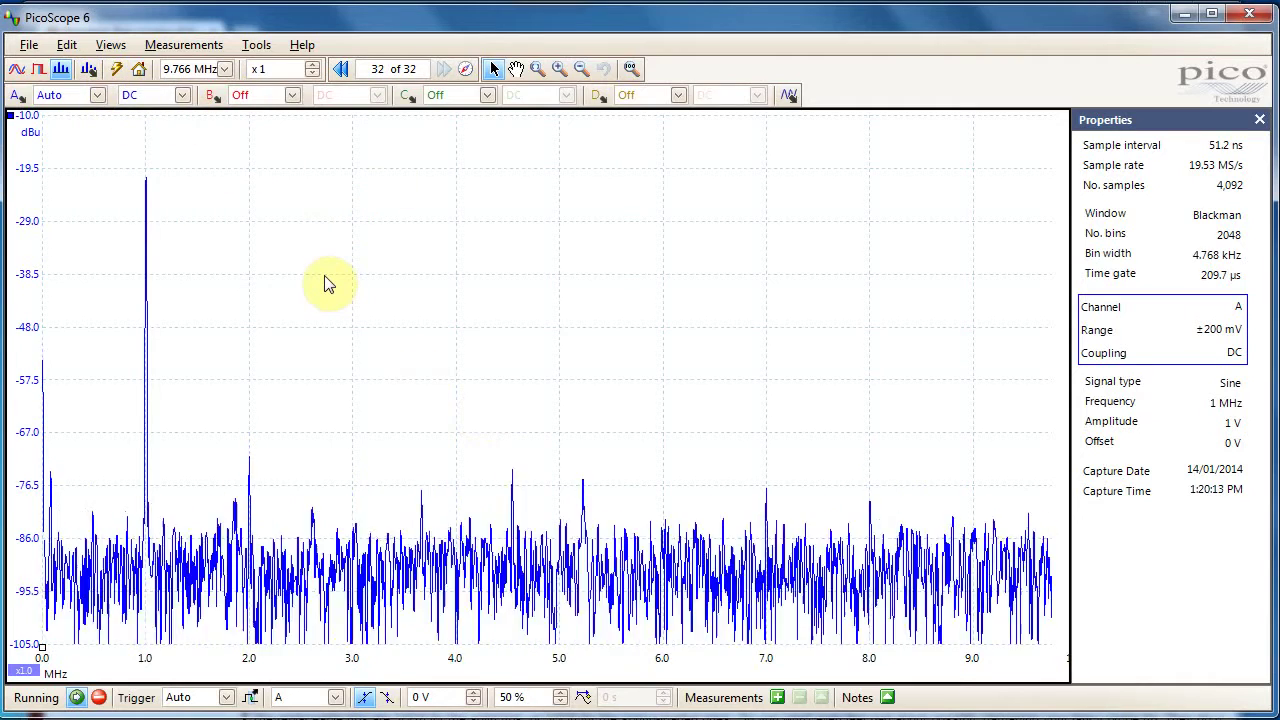
Try a 262144-bin spectrum
click(89, 69)
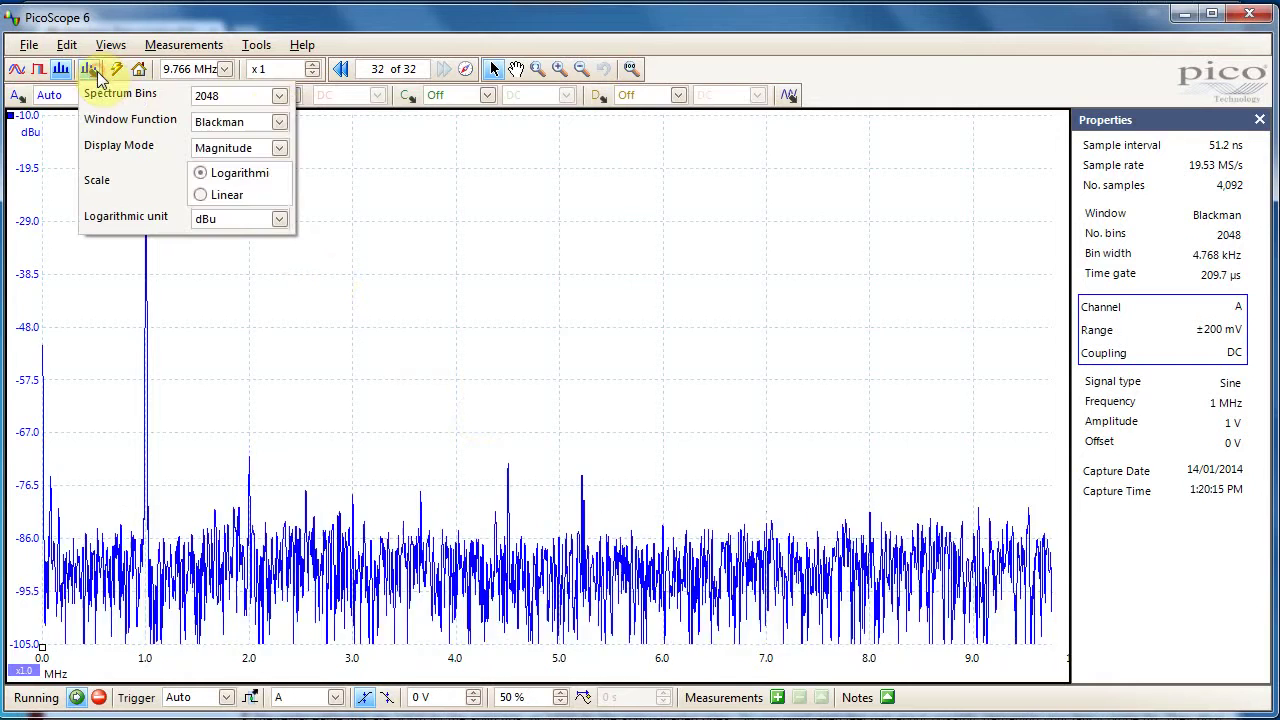
click(272, 99)
click(262, 255)
click(430, 316)
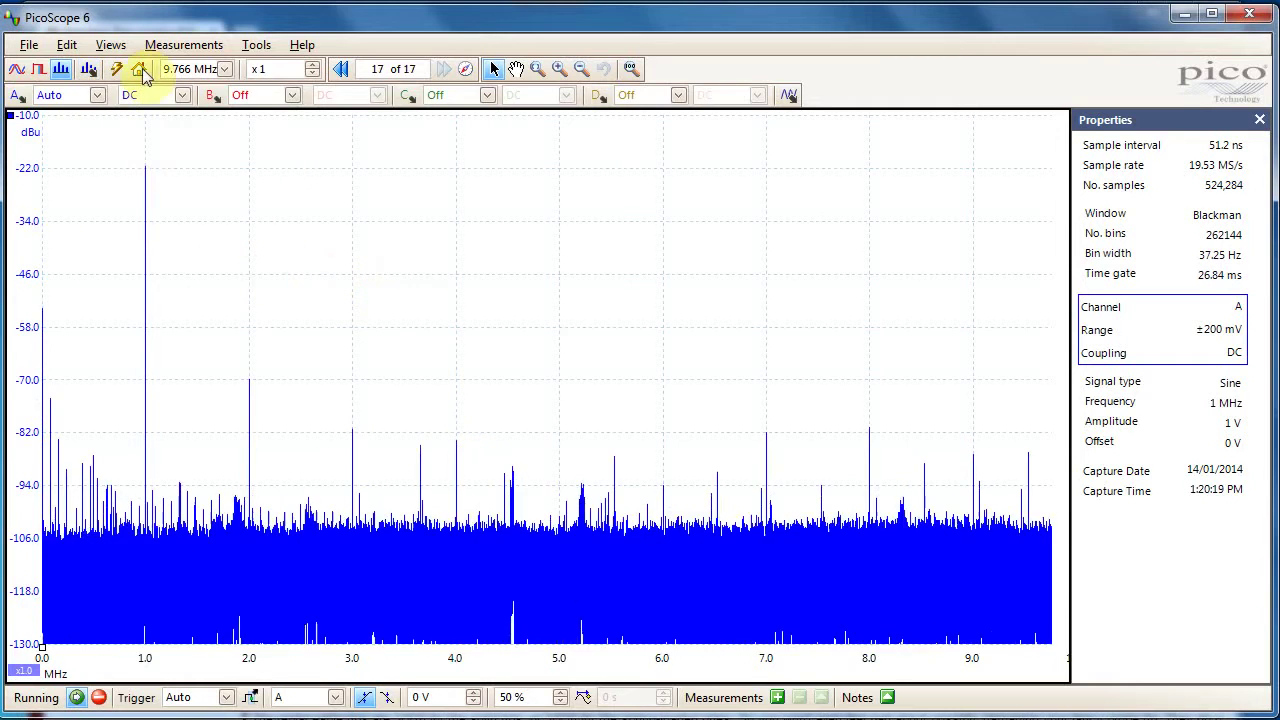
Return the spectrum to 2048 bins and bring up the frequency range list
click(90, 70)
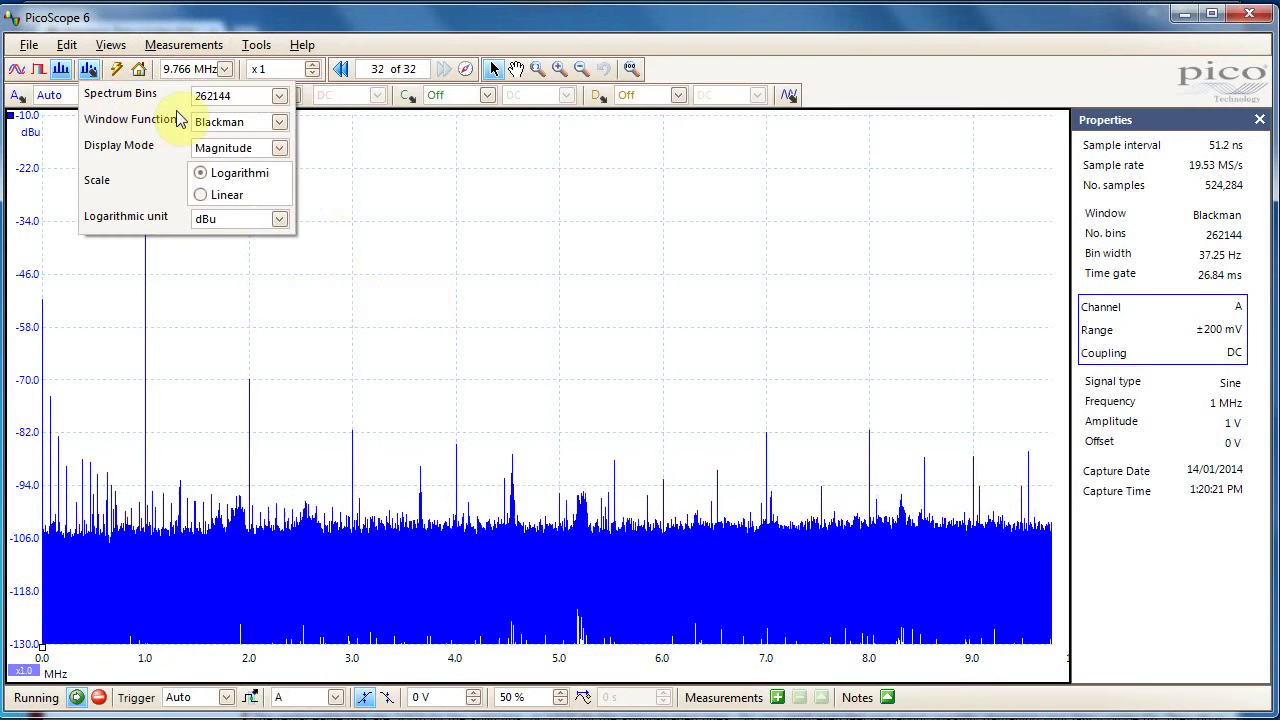
click(210, 97)
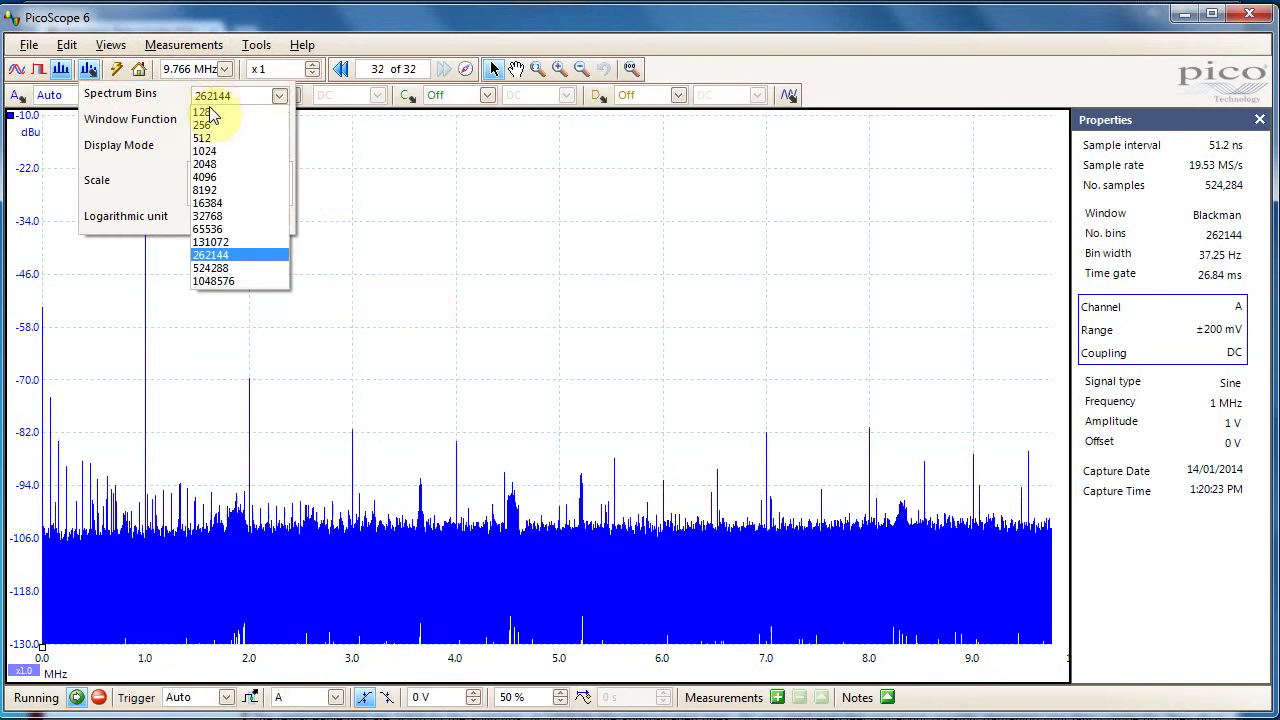
click(214, 160)
click(415, 195)
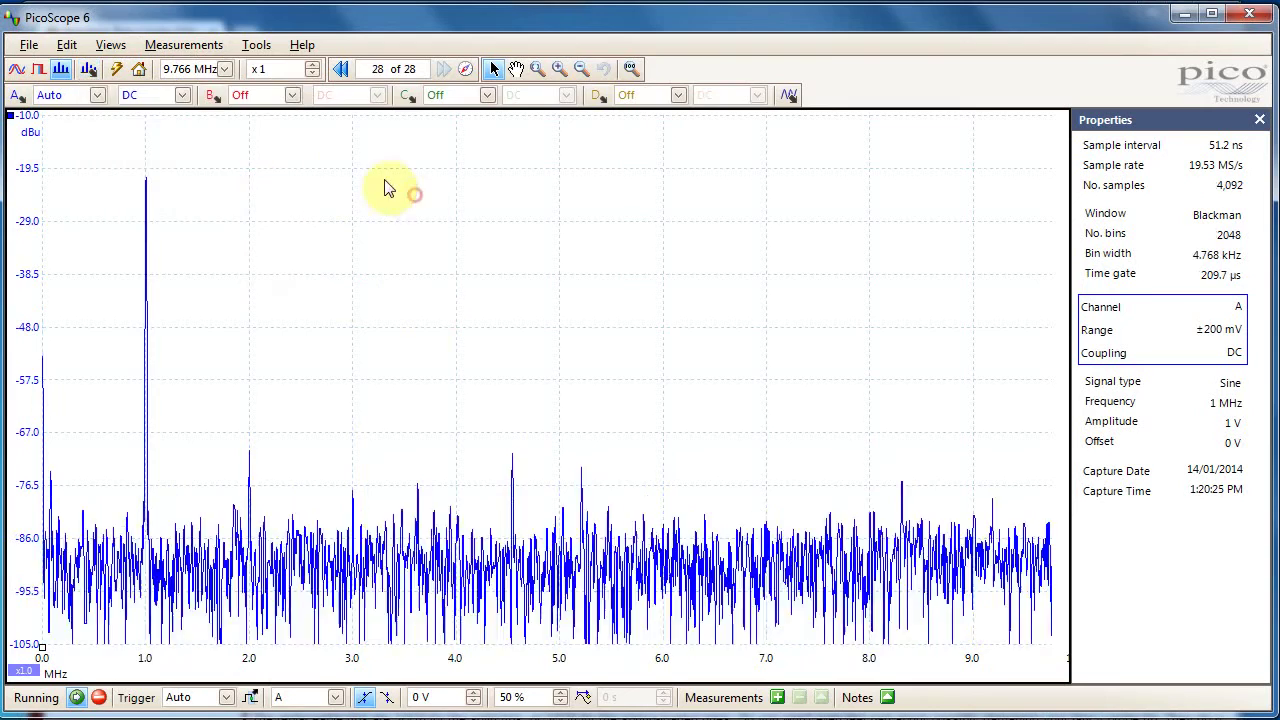
click(226, 69)
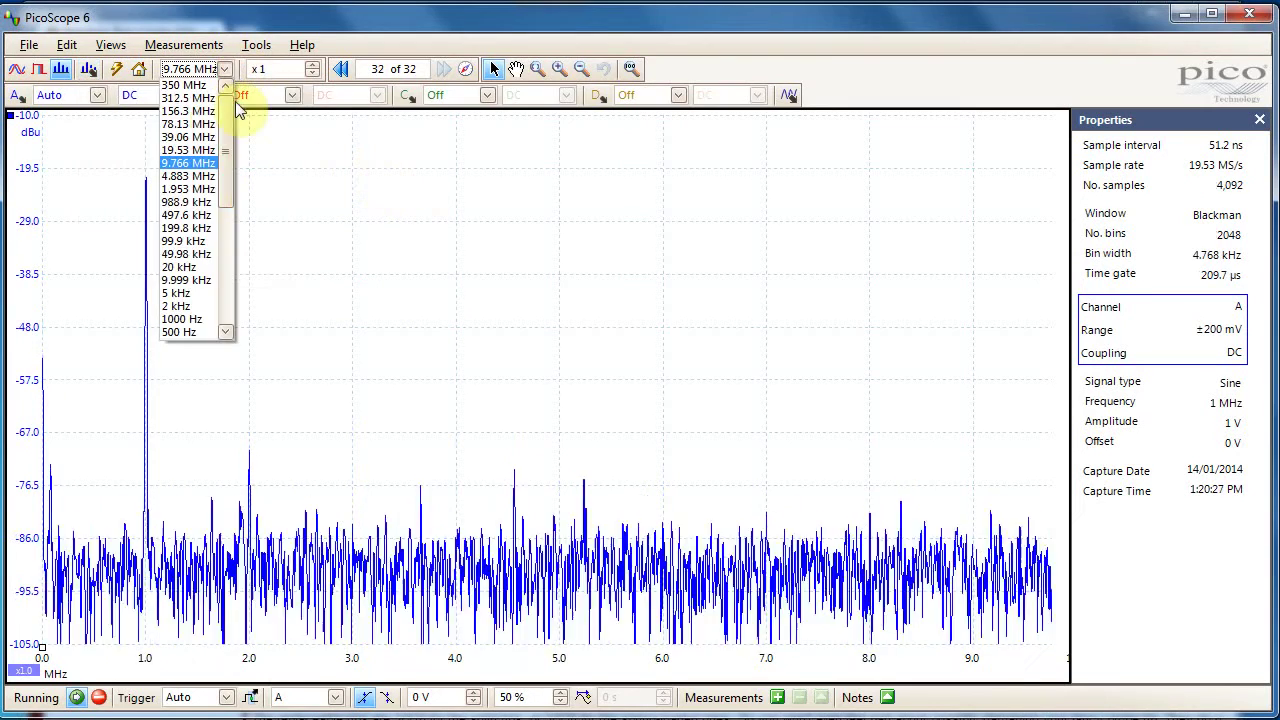
Set the 156.3 MHz range, zoom to 99–101 MHz, and move the Zoom Overview aside
click(200, 111)
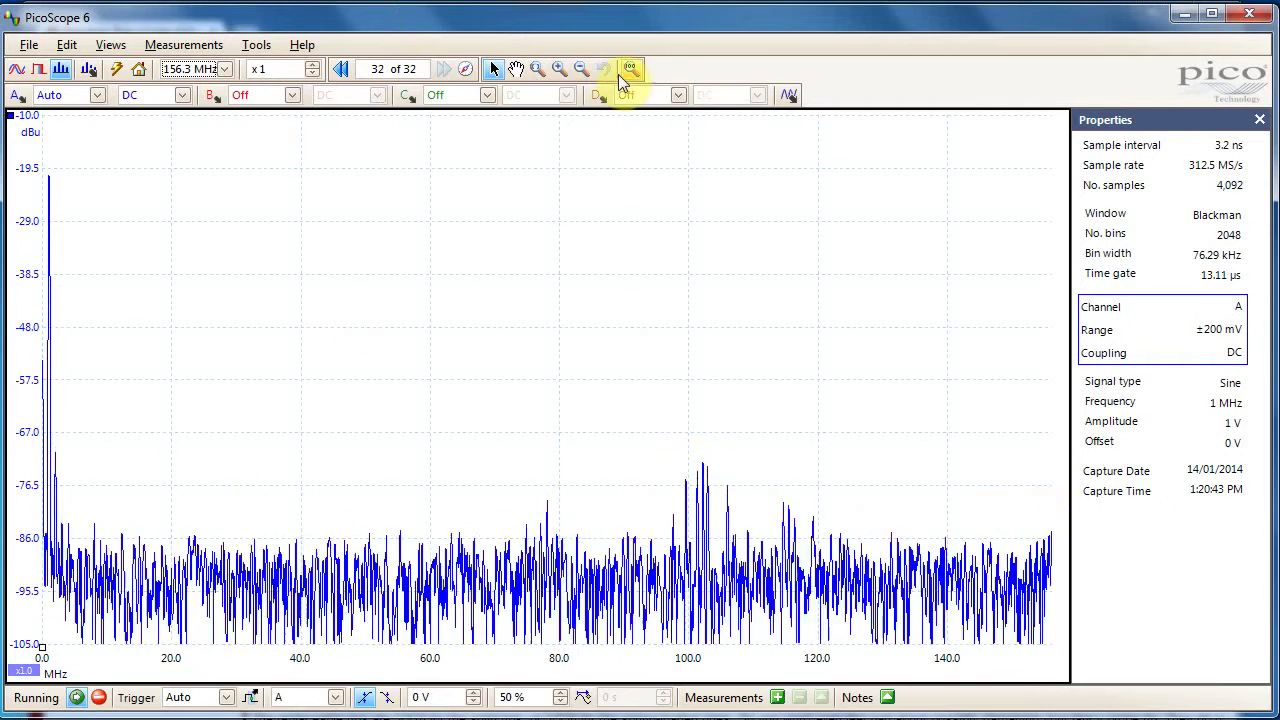
click(539, 71)
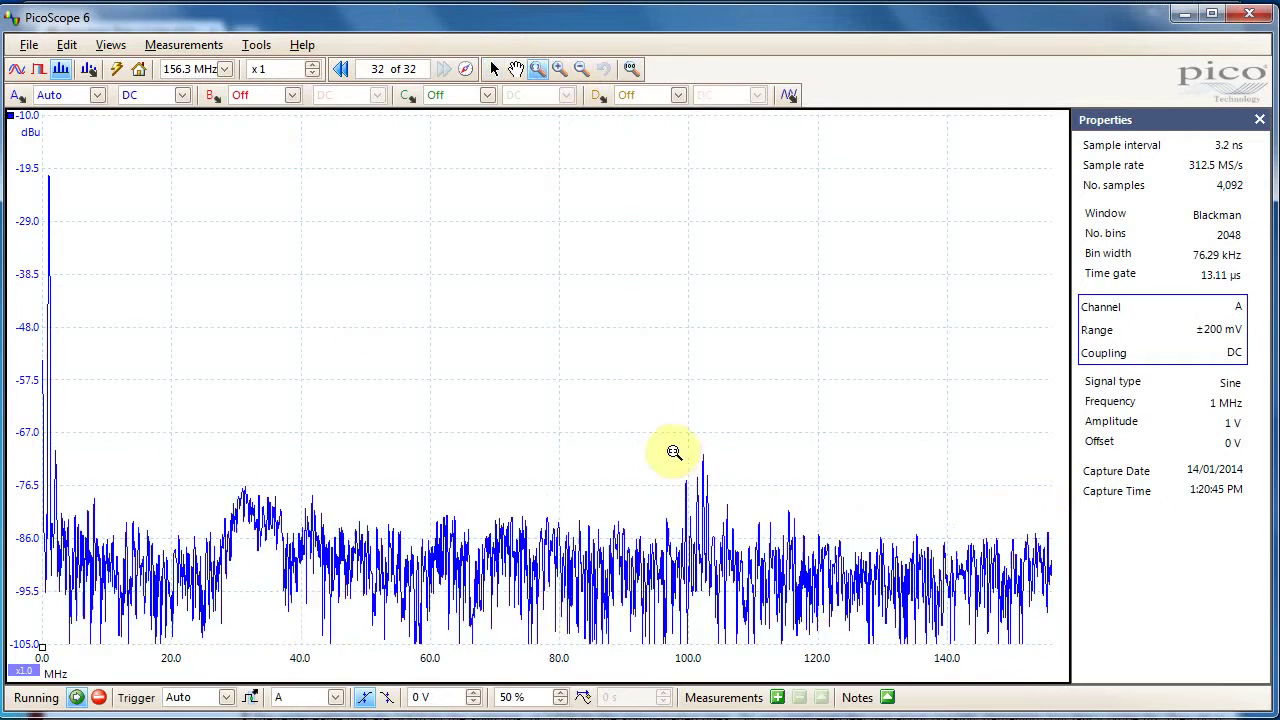
drag(673, 451, 716, 563)
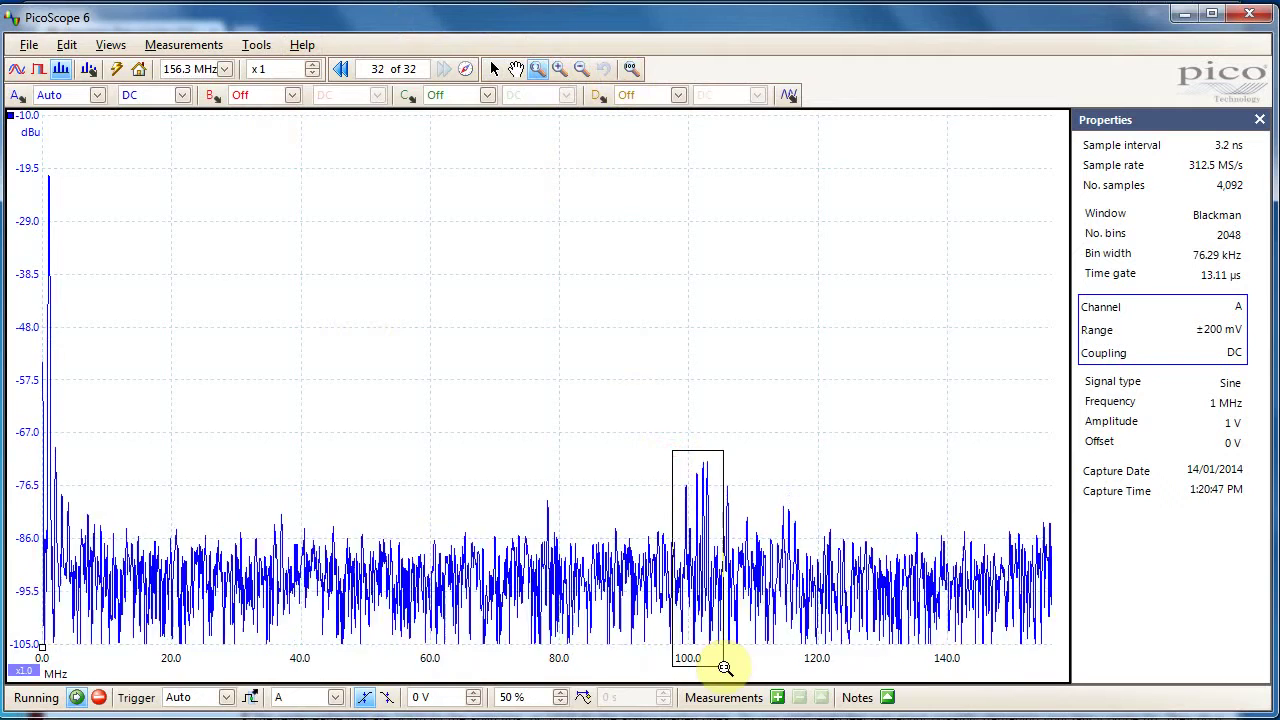
drag(725, 668, 723, 663)
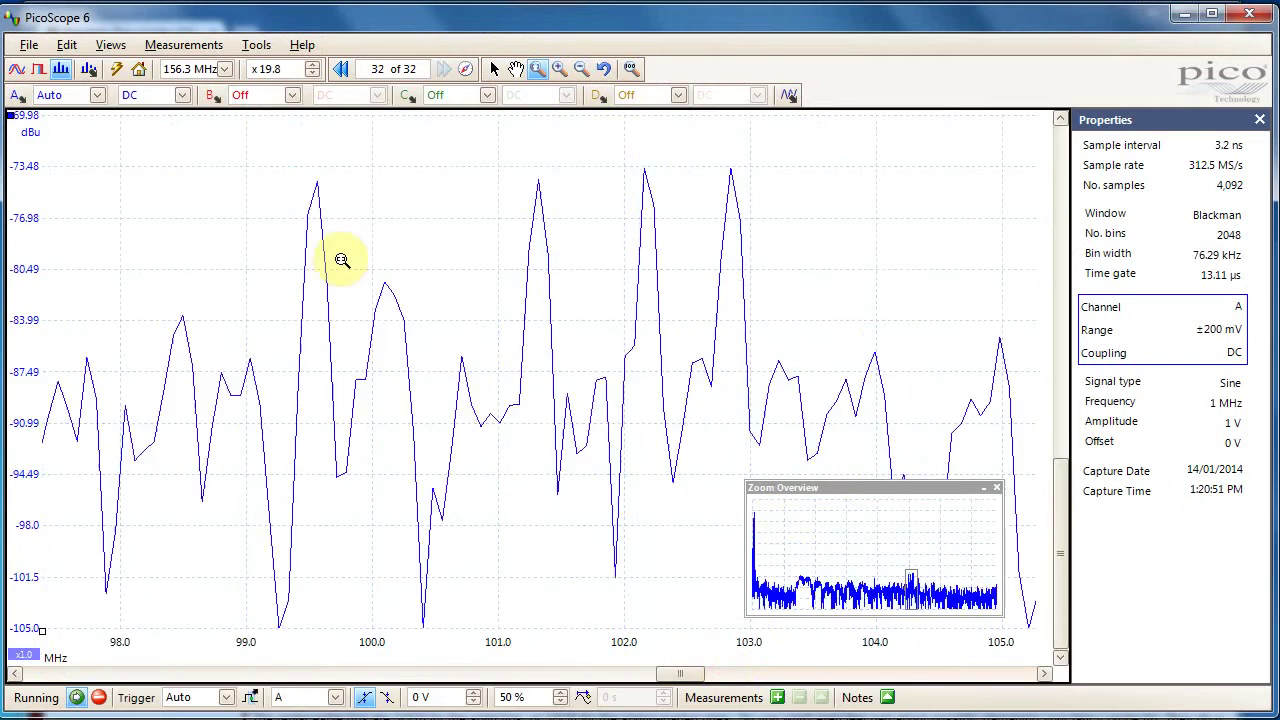
drag(247, 117, 499, 629)
drag(923, 488, 971, 132)
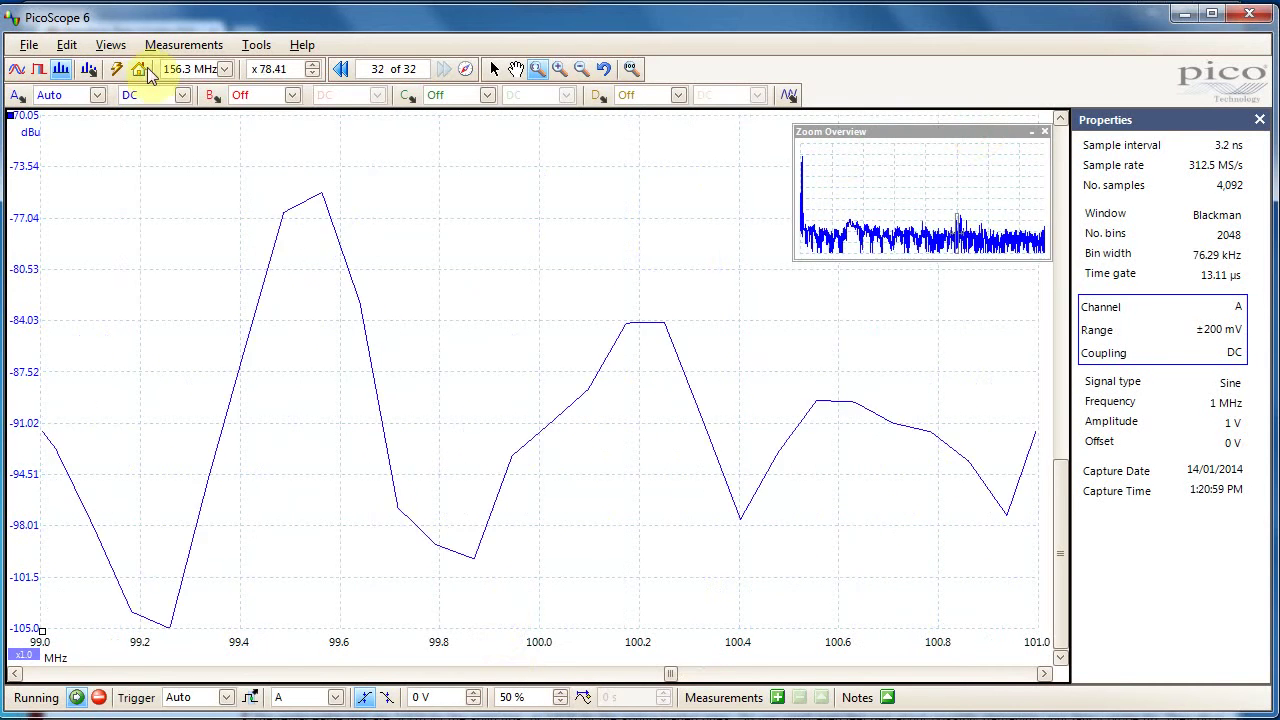
Check the spectrum settings and range list, then set the spectrum to 32768 bins
click(88, 68)
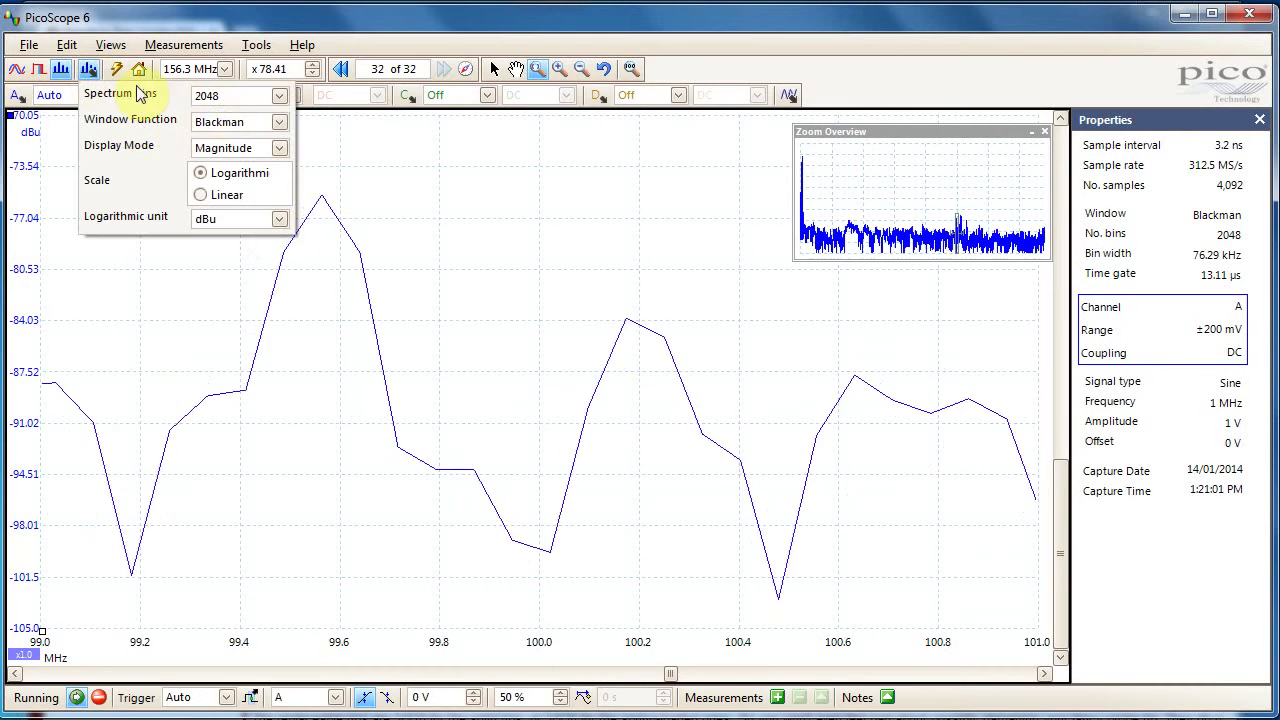
click(91, 74)
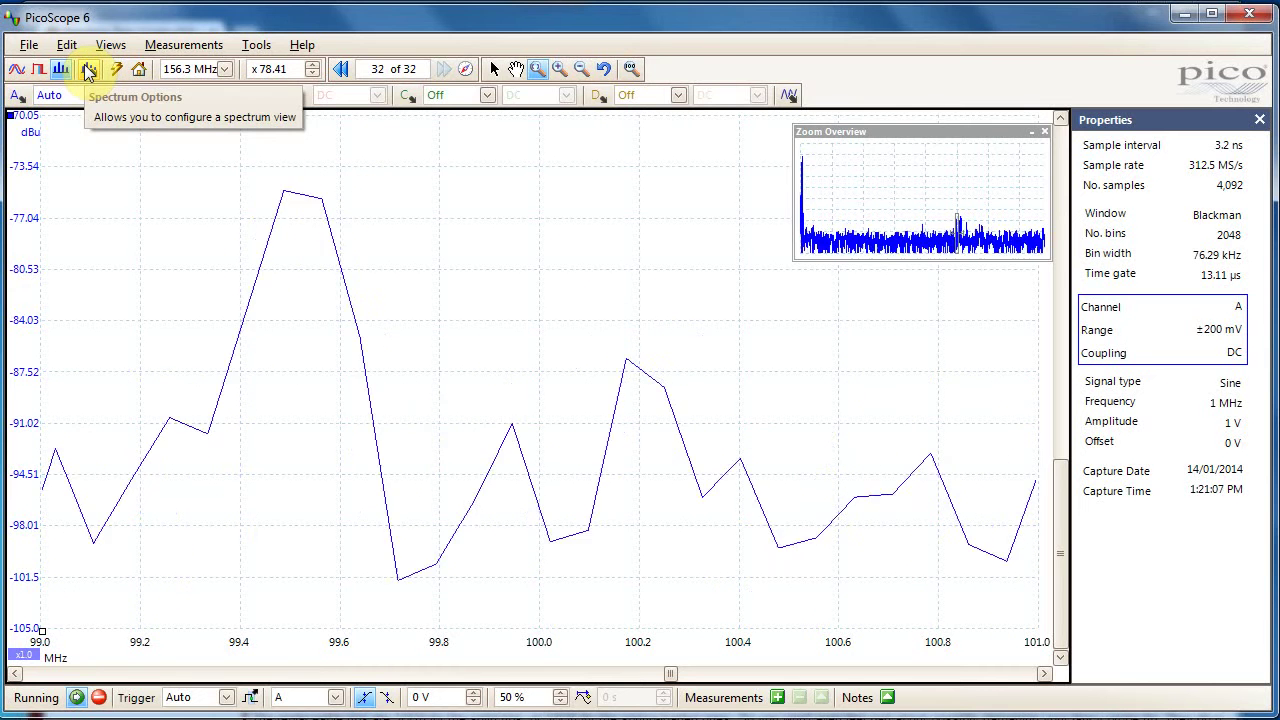
click(175, 72)
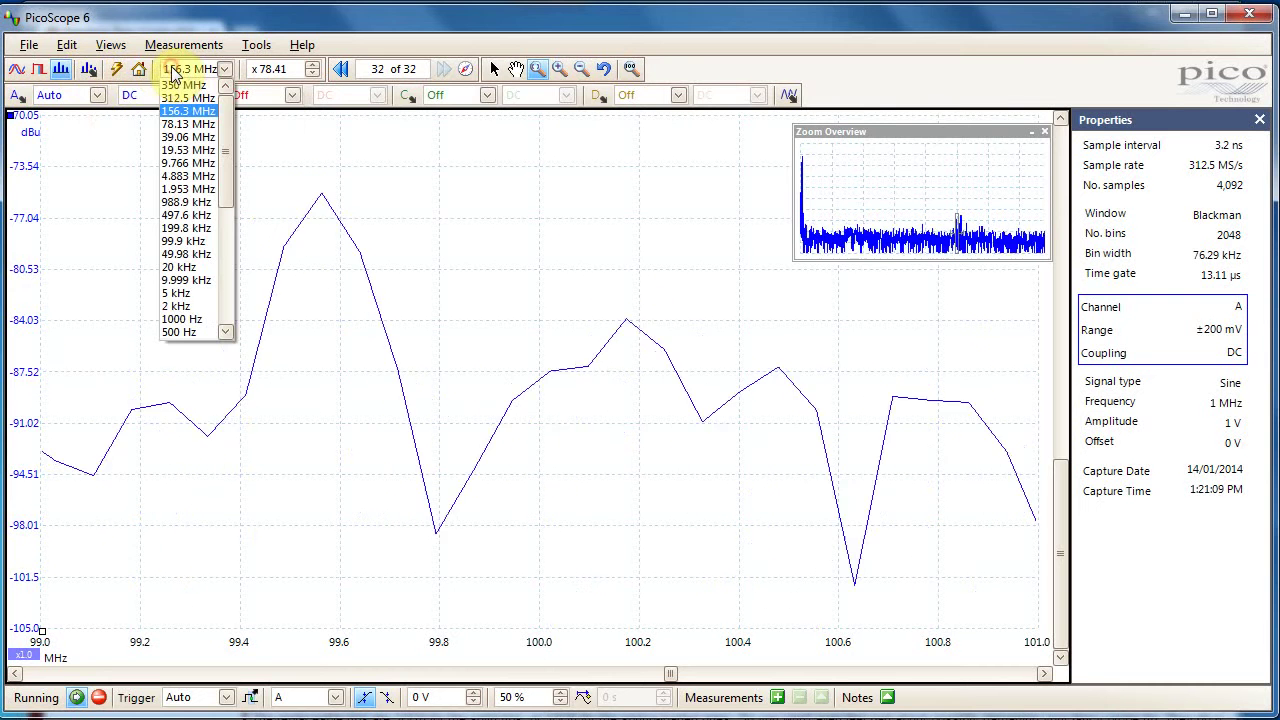
click(195, 33)
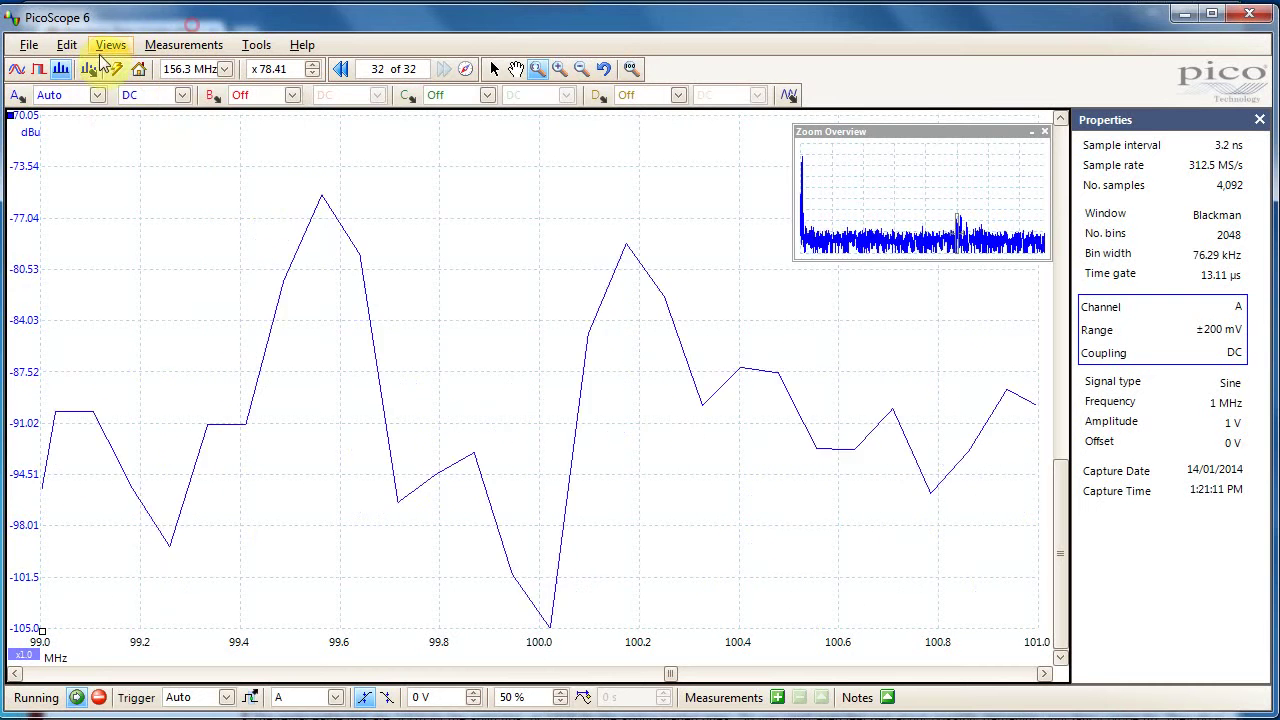
click(90, 70)
click(241, 94)
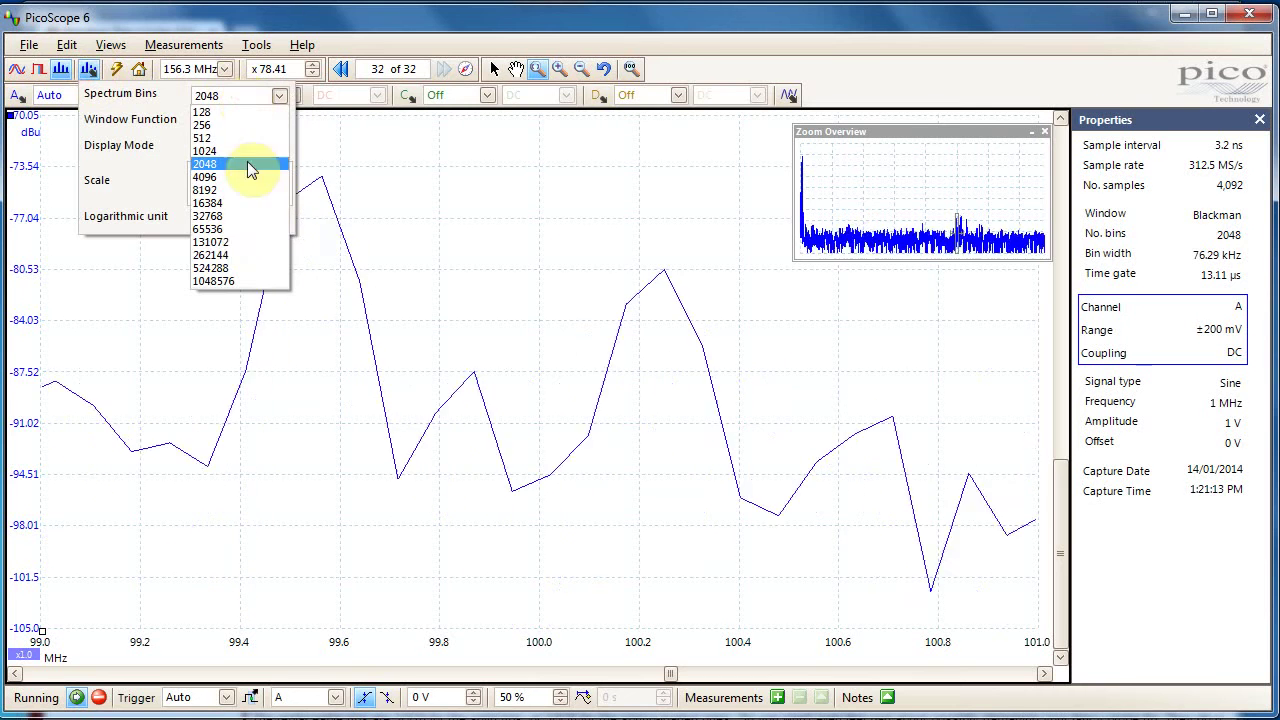
click(229, 216)
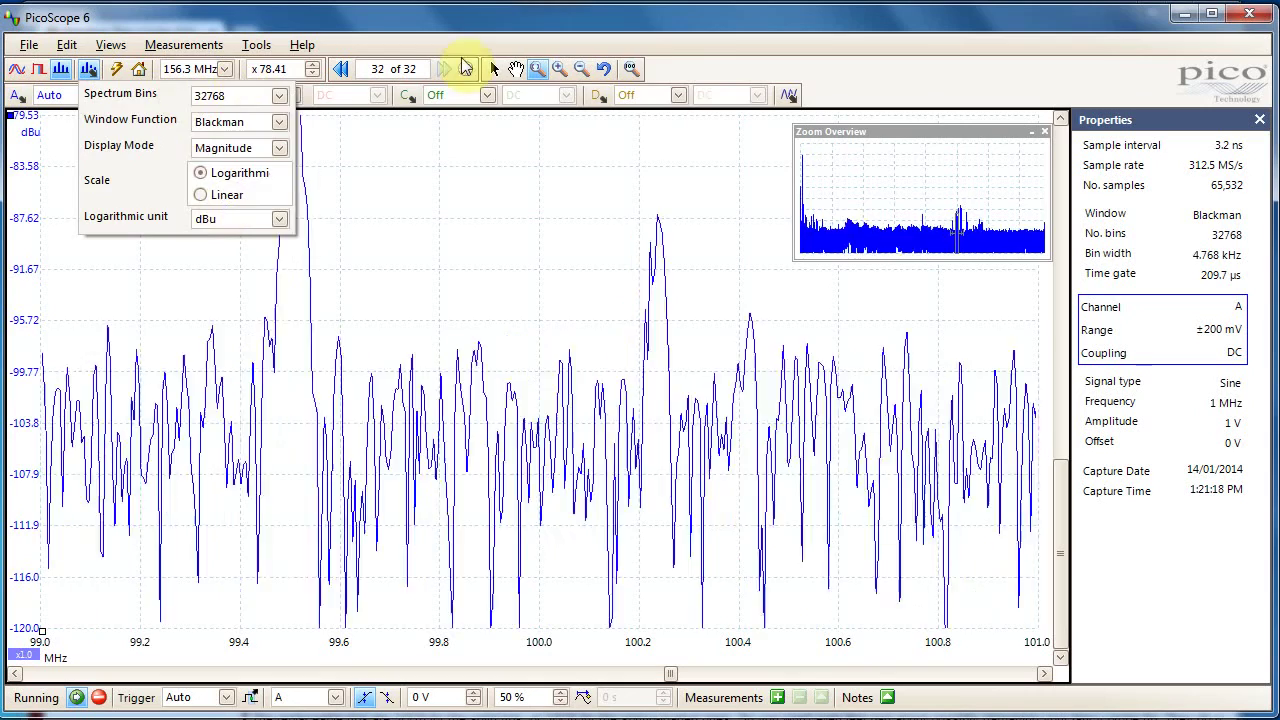
click(705, 40)
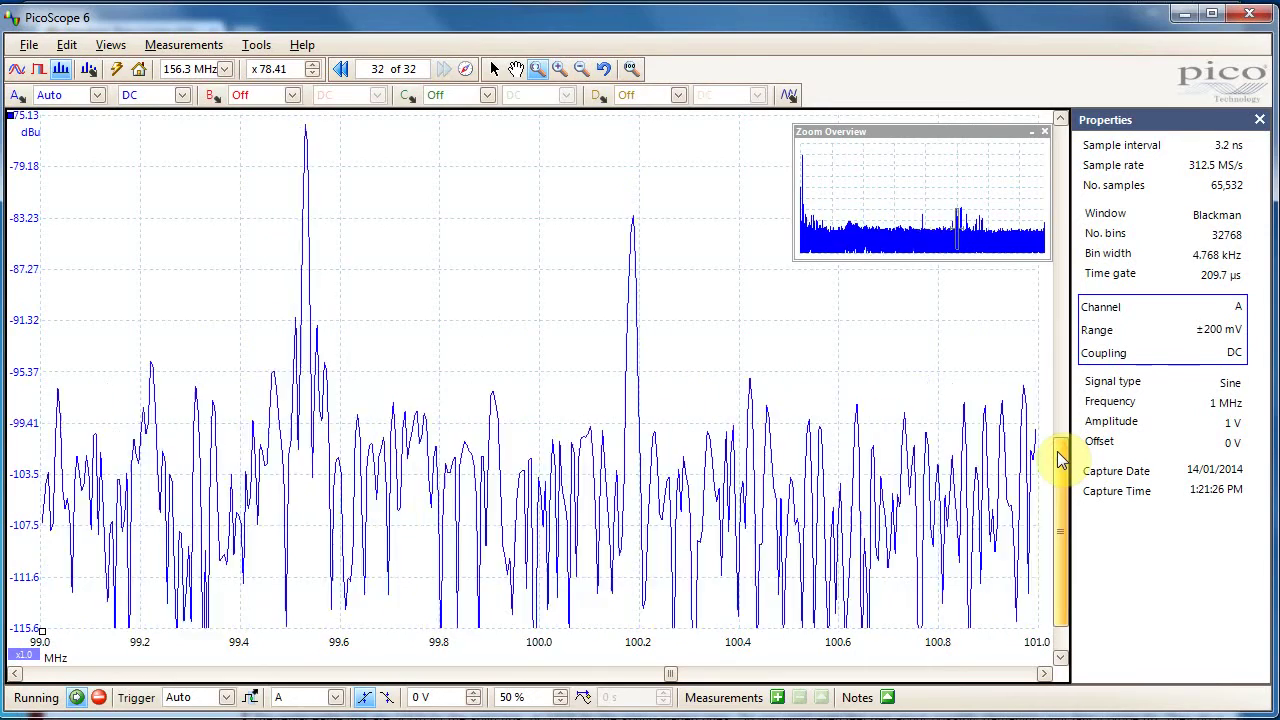
Change the spectrum to 16384 bins, then to 131072 bins
click(90, 75)
click(233, 97)
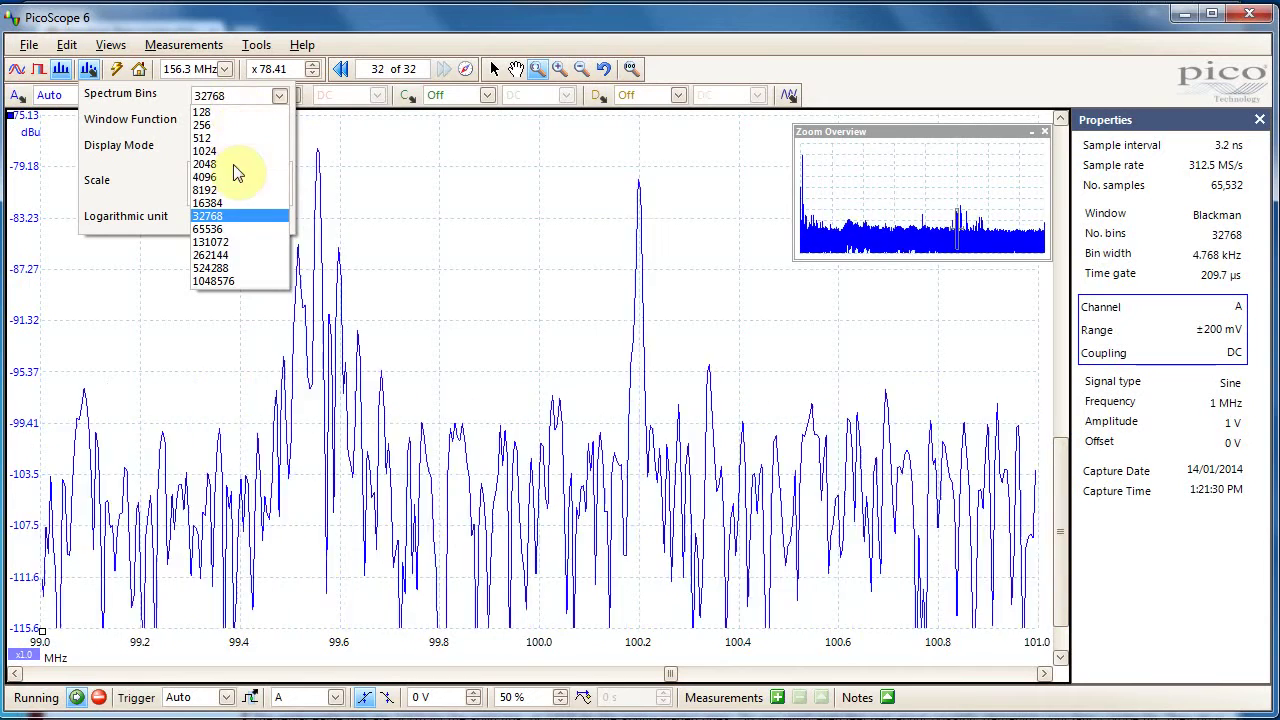
click(228, 203)
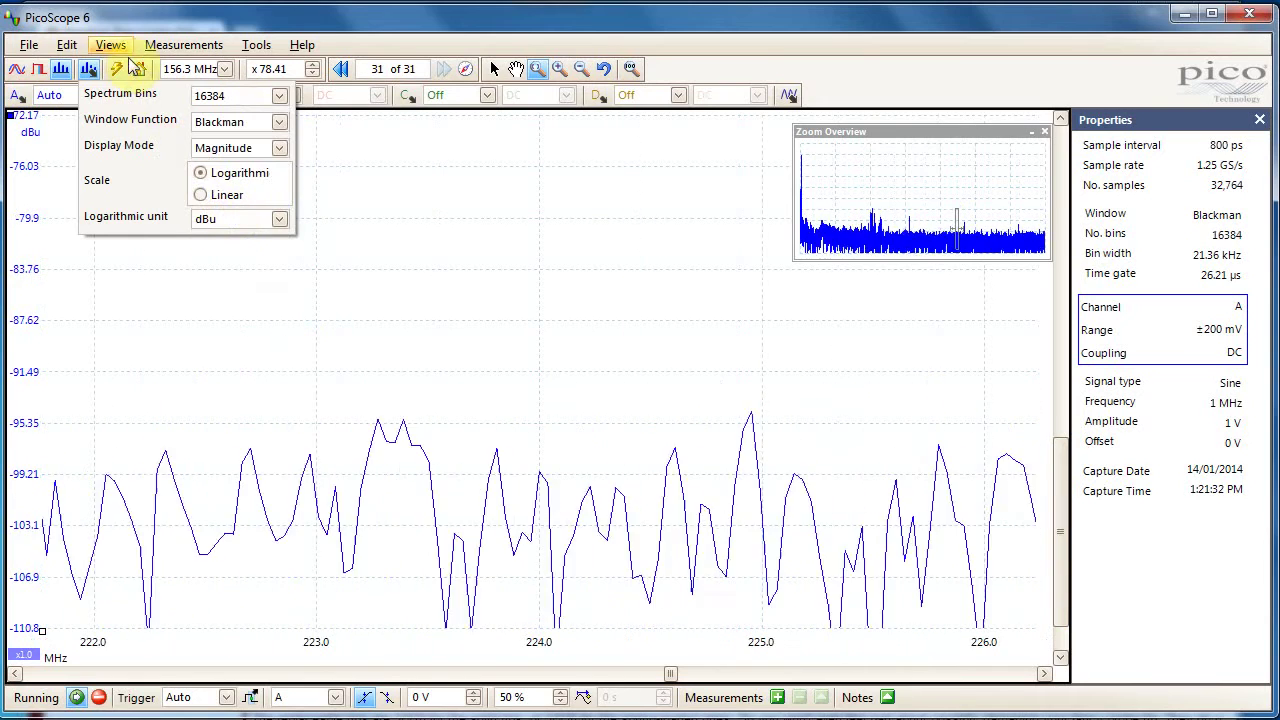
click(223, 95)
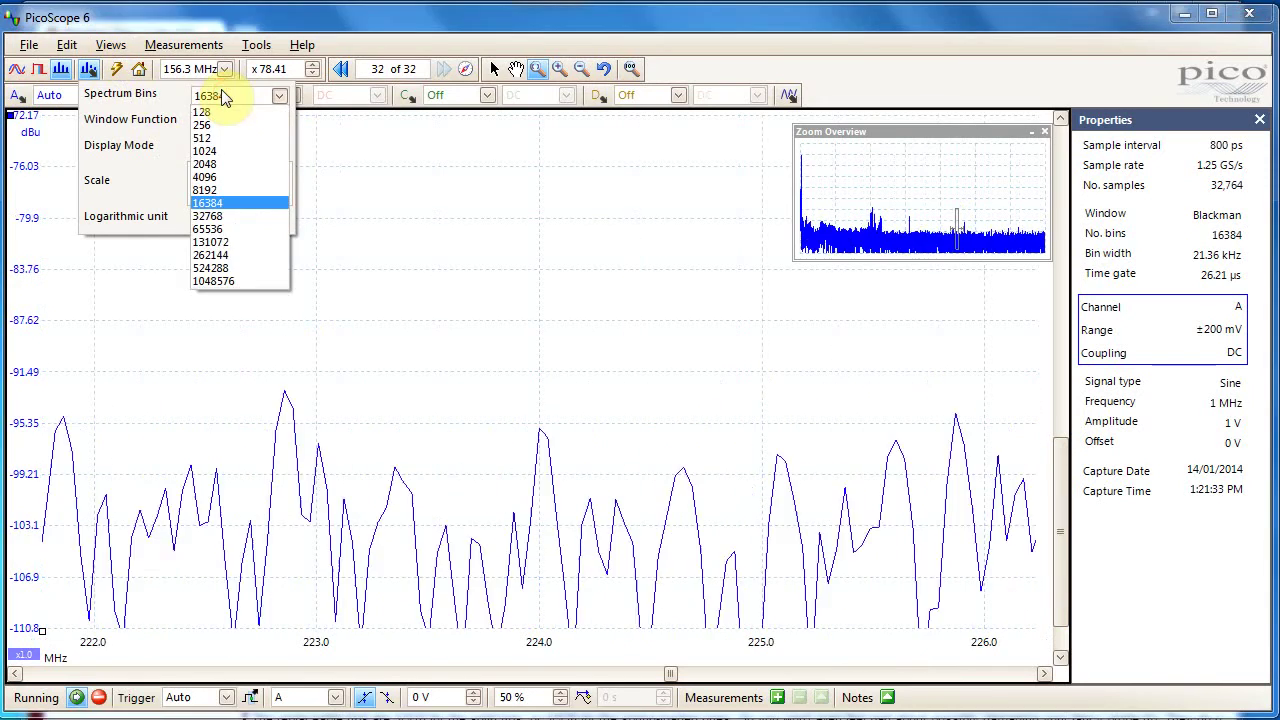
click(238, 242)
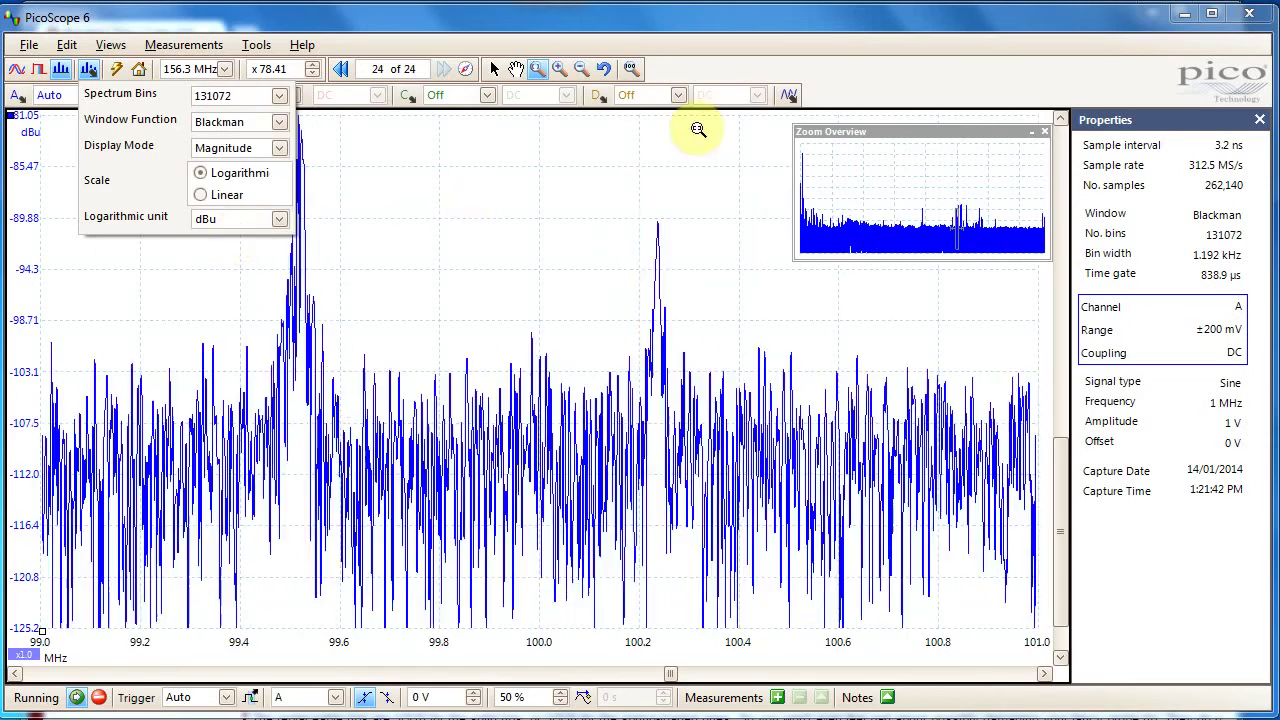
click(835, 30)
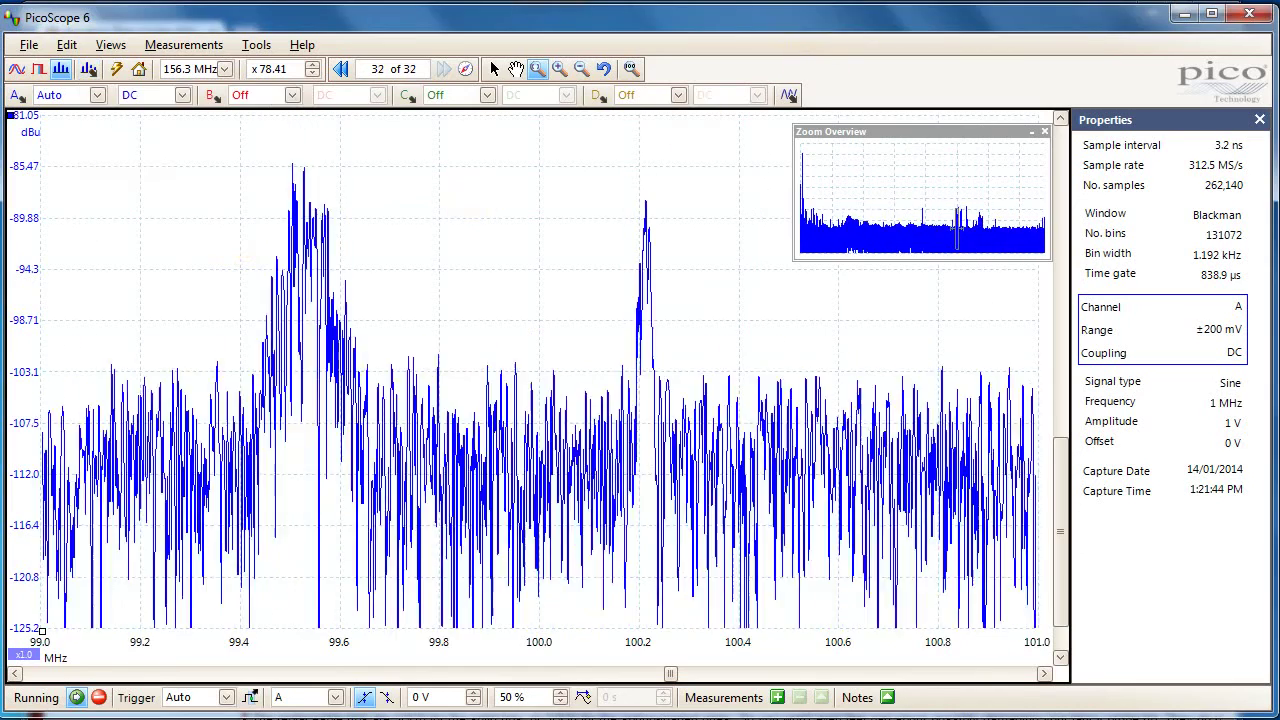
Set the spectrum to 1048576 bins and zoom in on the peak near 99.5 MHz
click(88, 68)
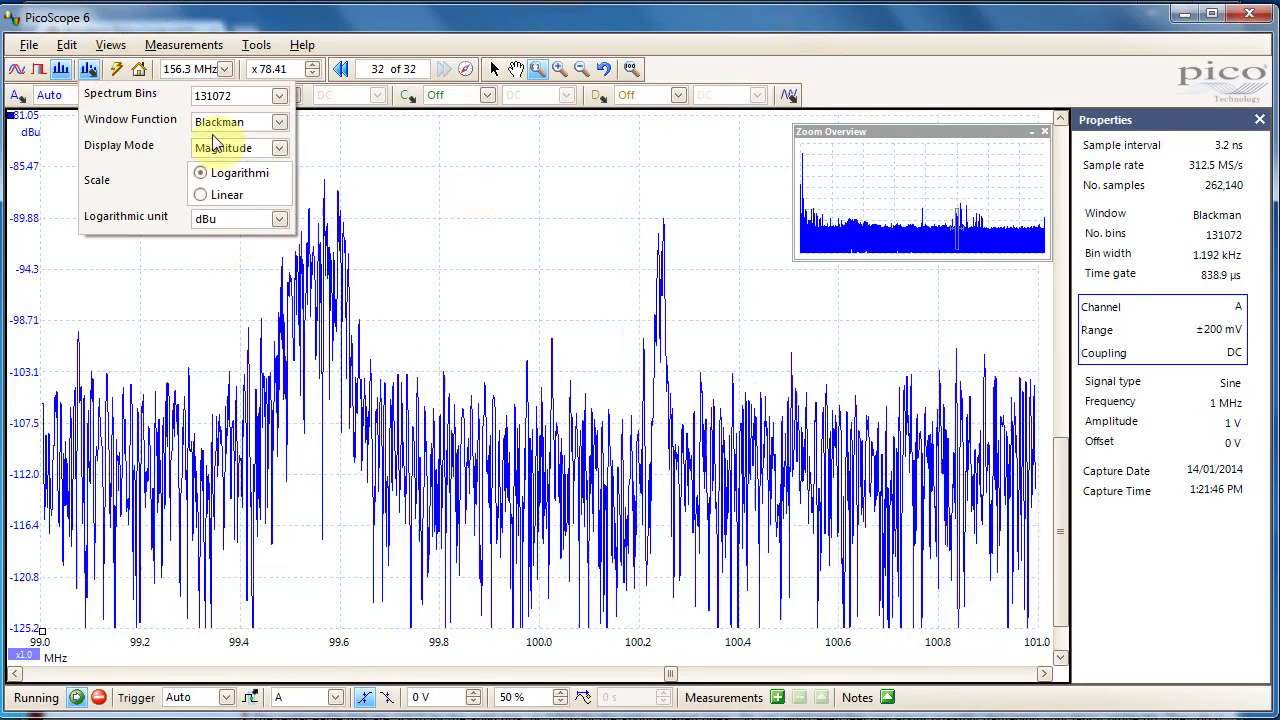
click(254, 95)
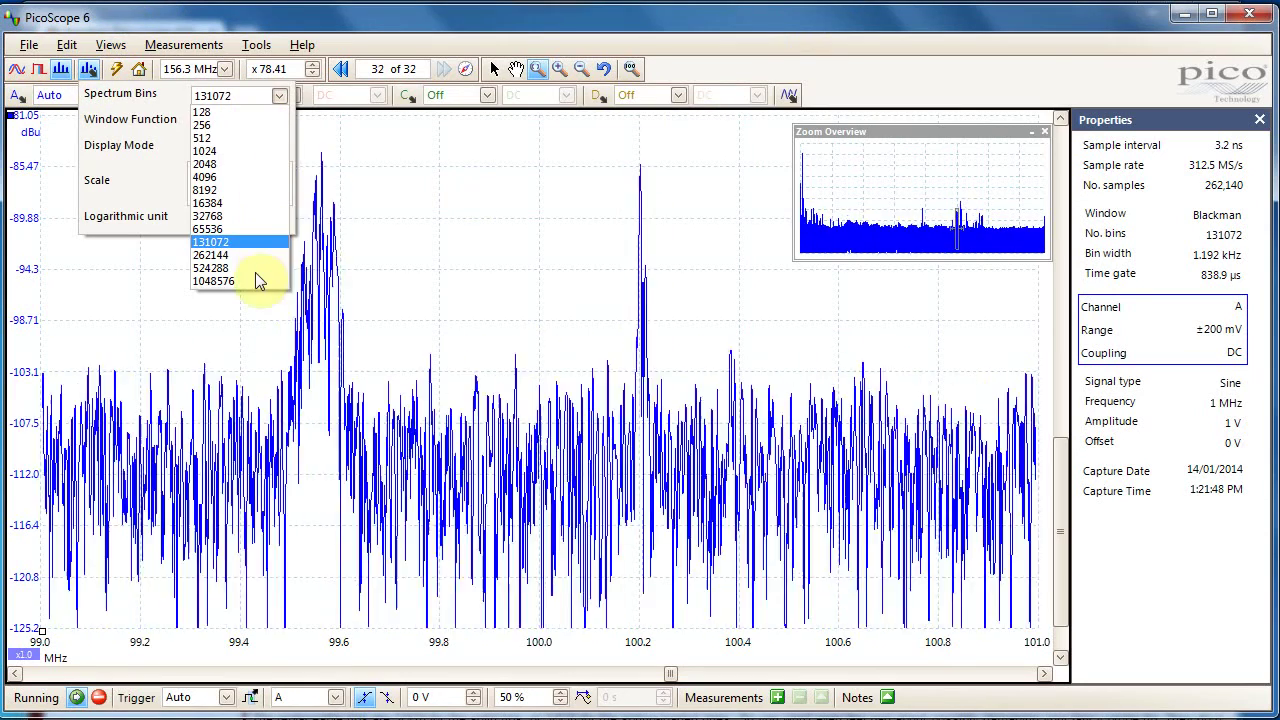
click(256, 281)
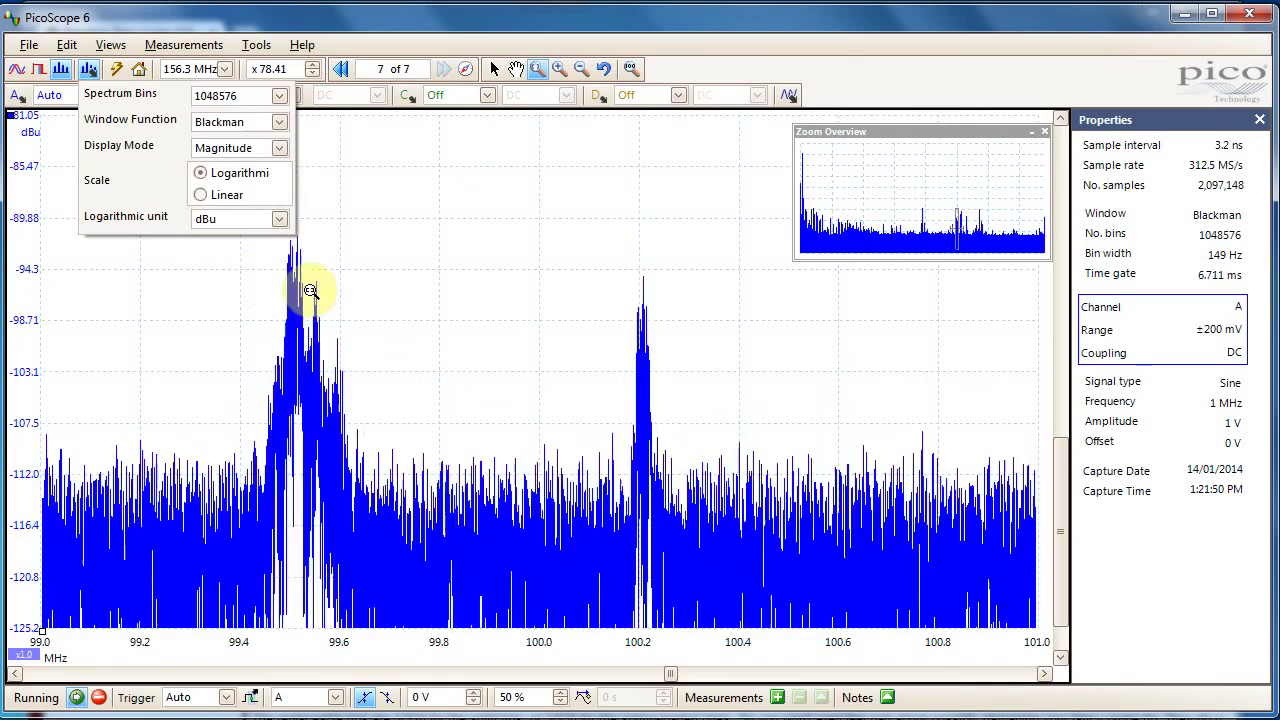
click(705, 108)
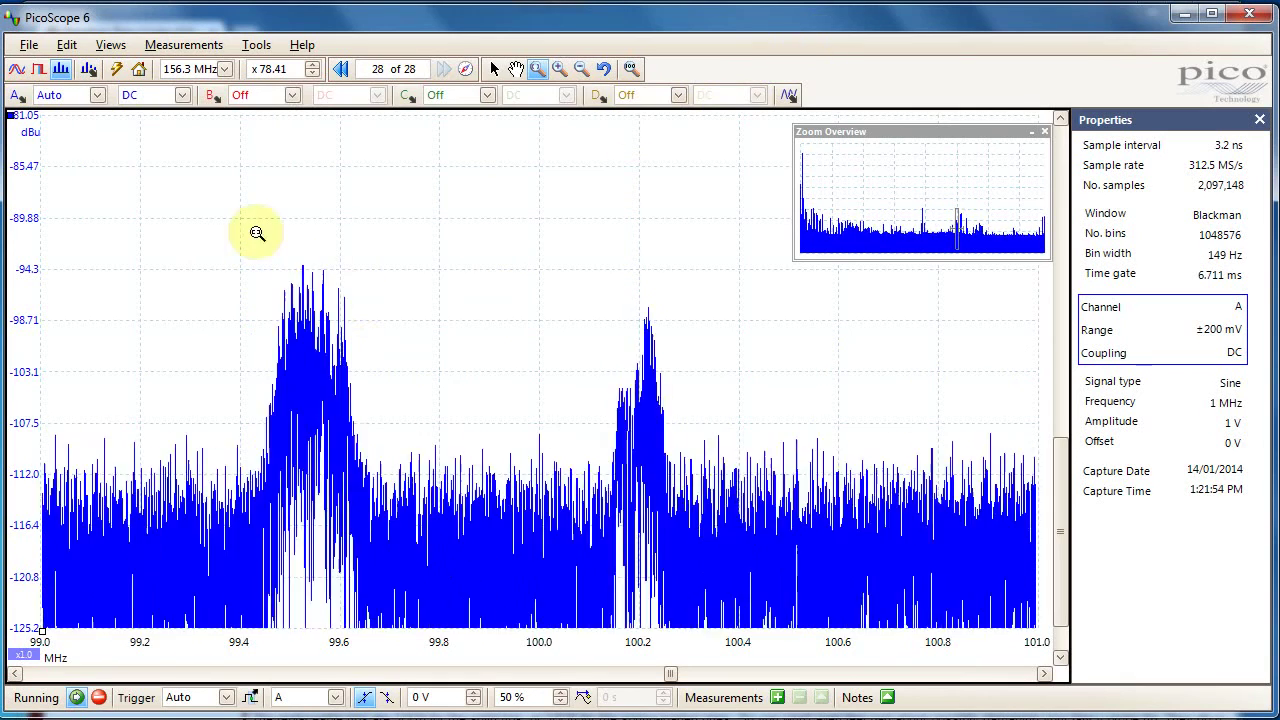
drag(257, 225, 369, 603)
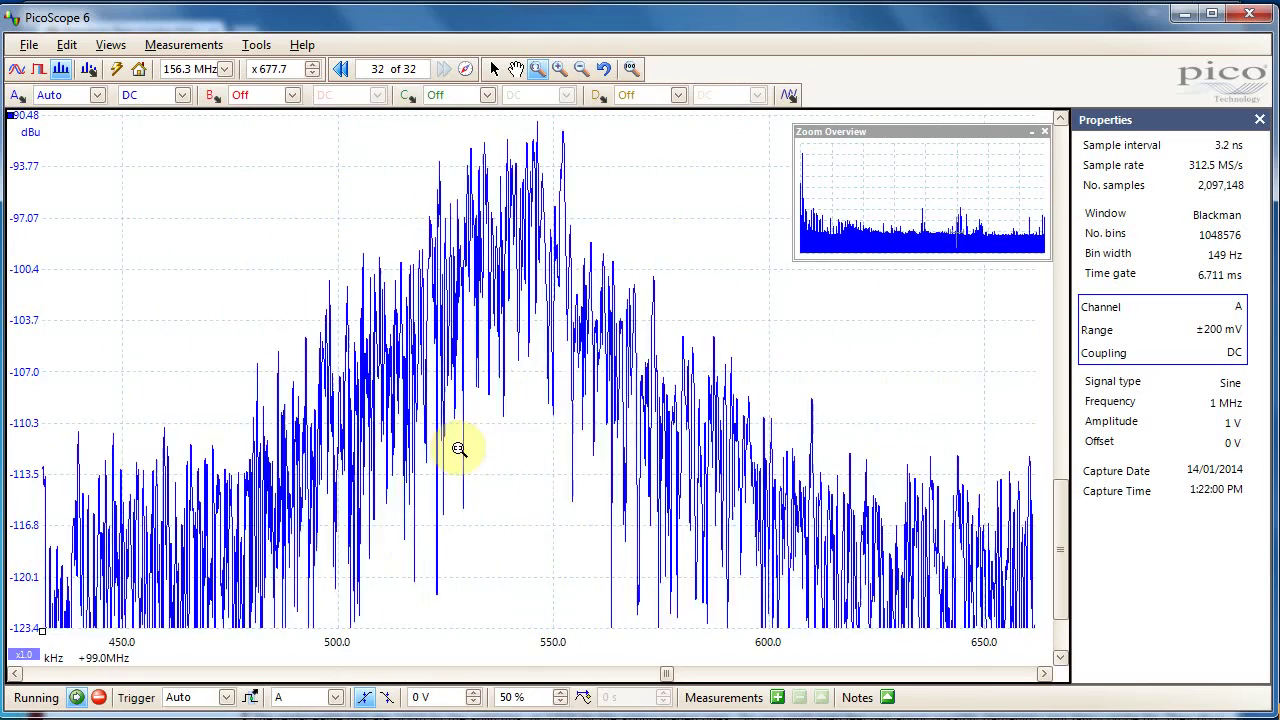
Drop the spectrum to 1024 bins, then 2048 bins, and show the hidden tray icons
click(88, 68)
click(258, 98)
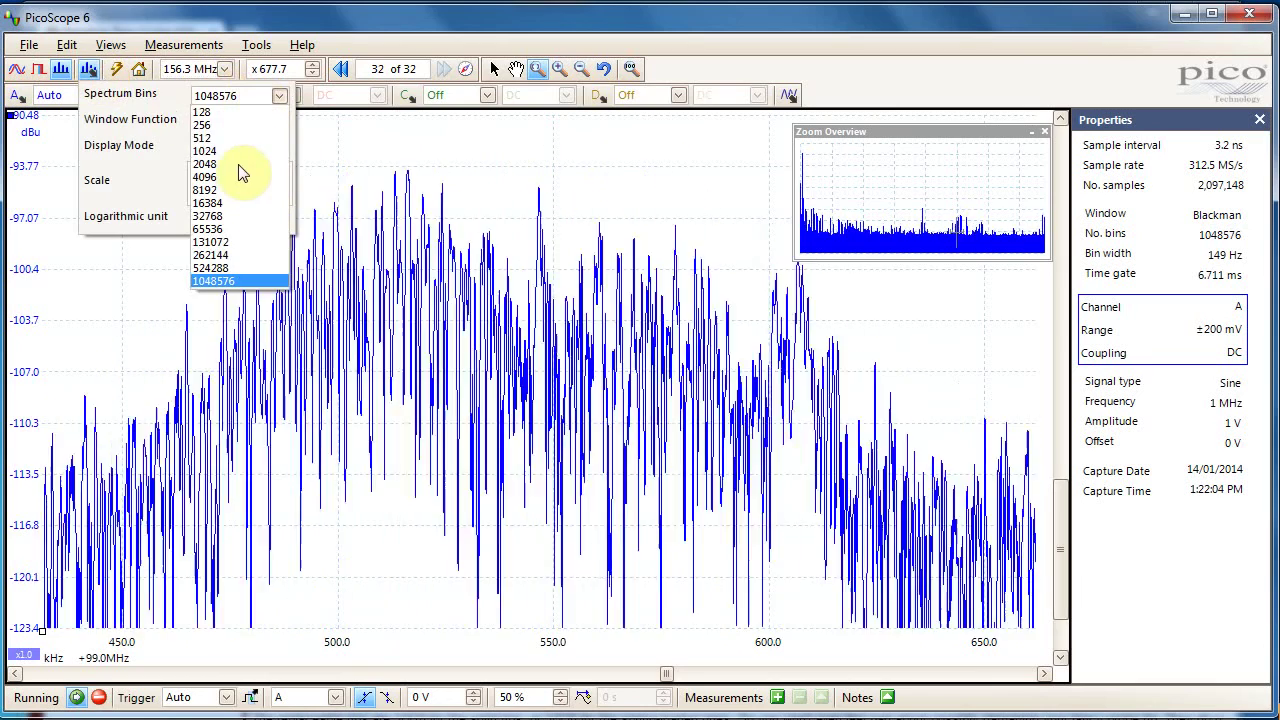
click(230, 152)
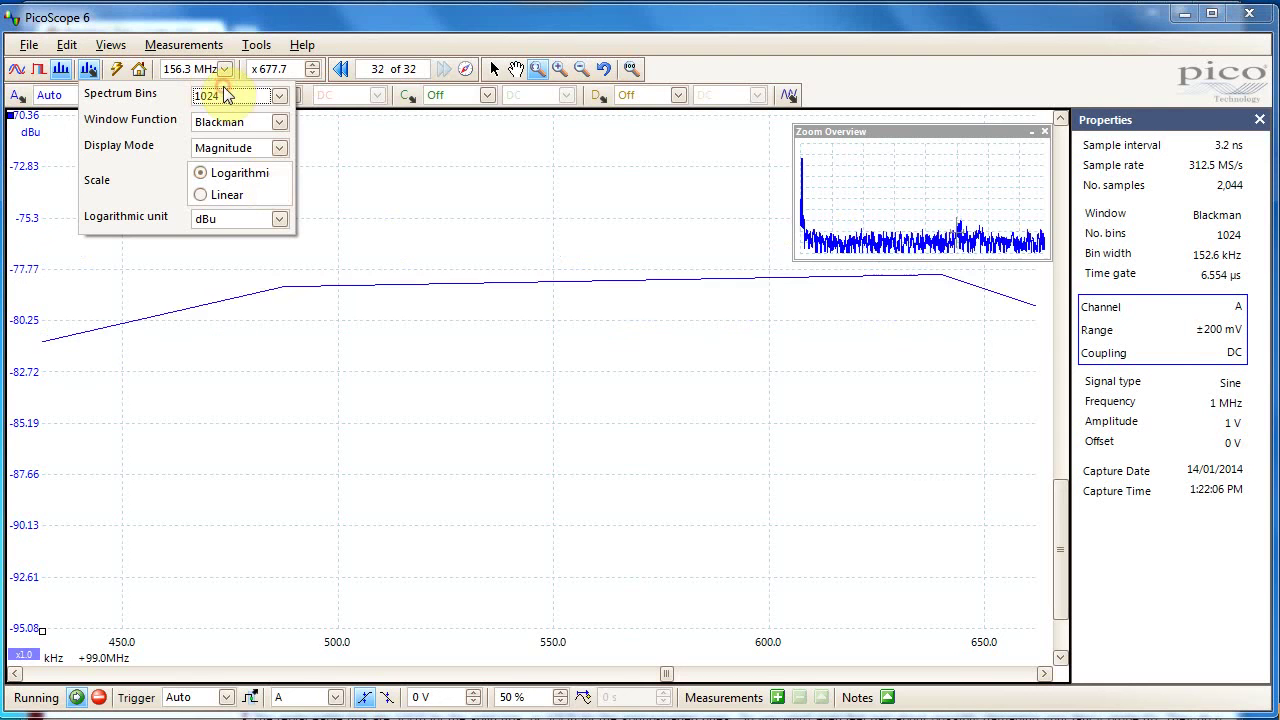
click(232, 101)
click(242, 162)
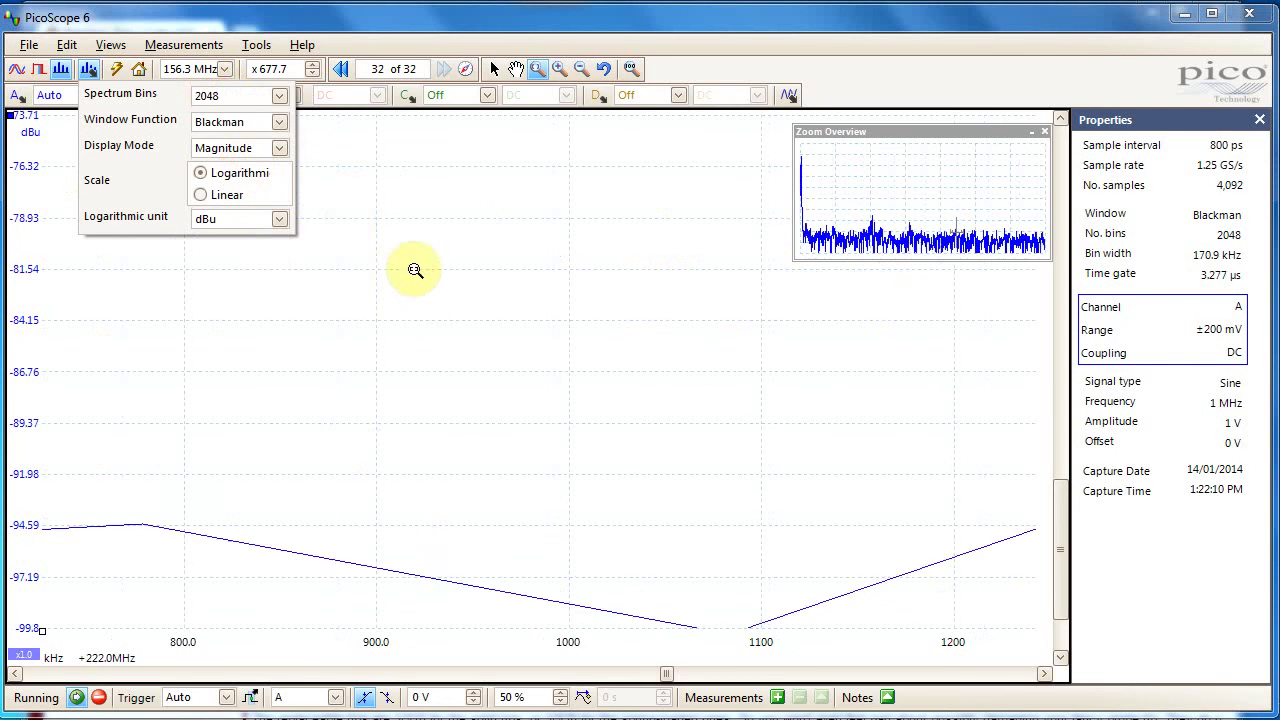
click(89, 69)
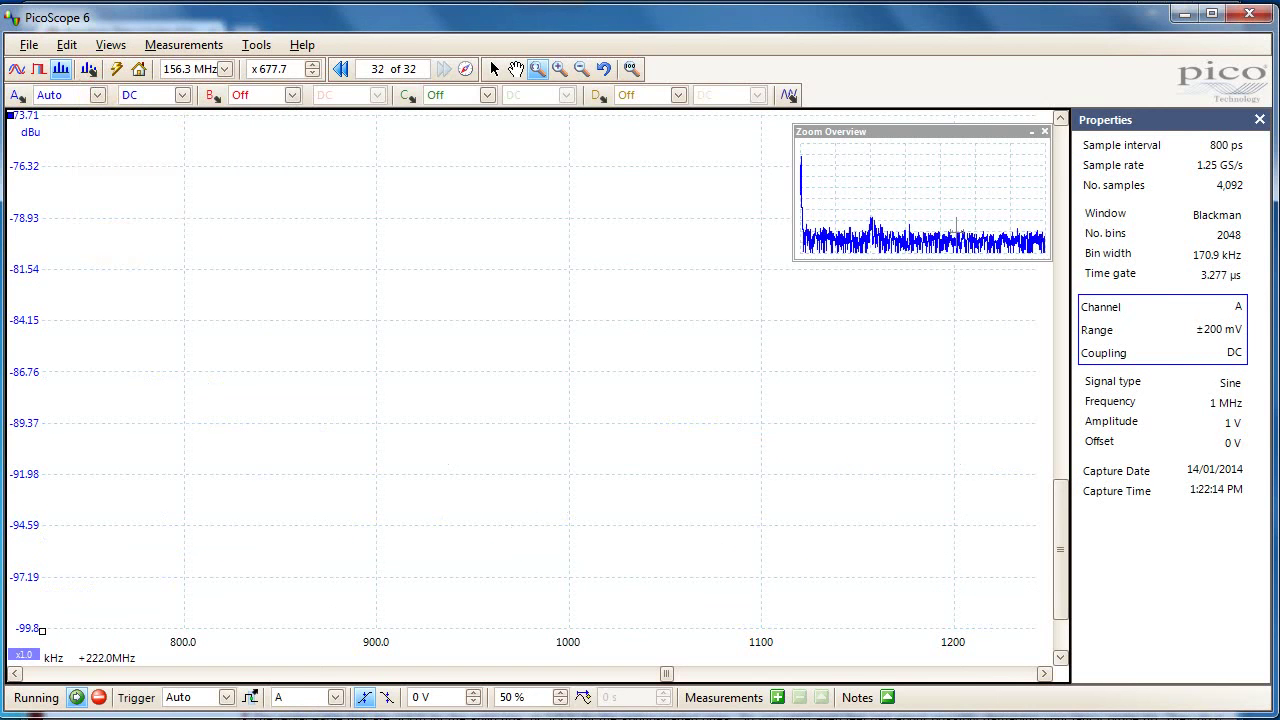
click(1205, 708)
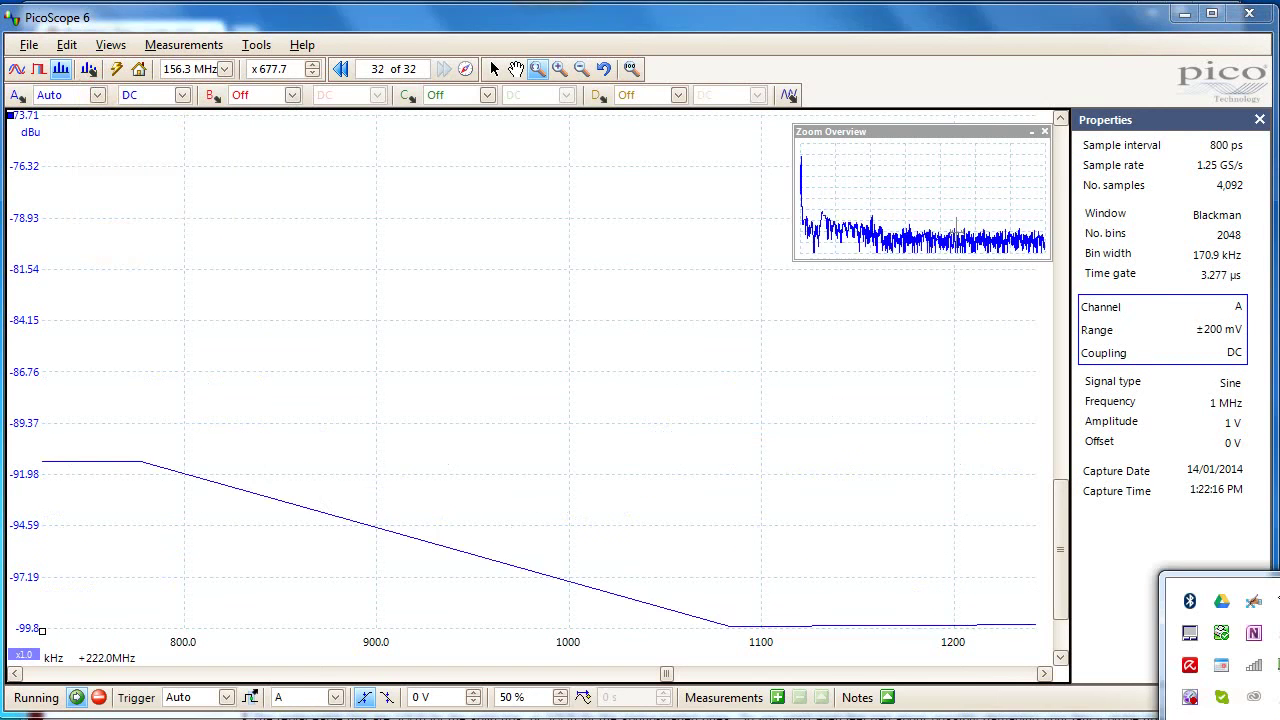